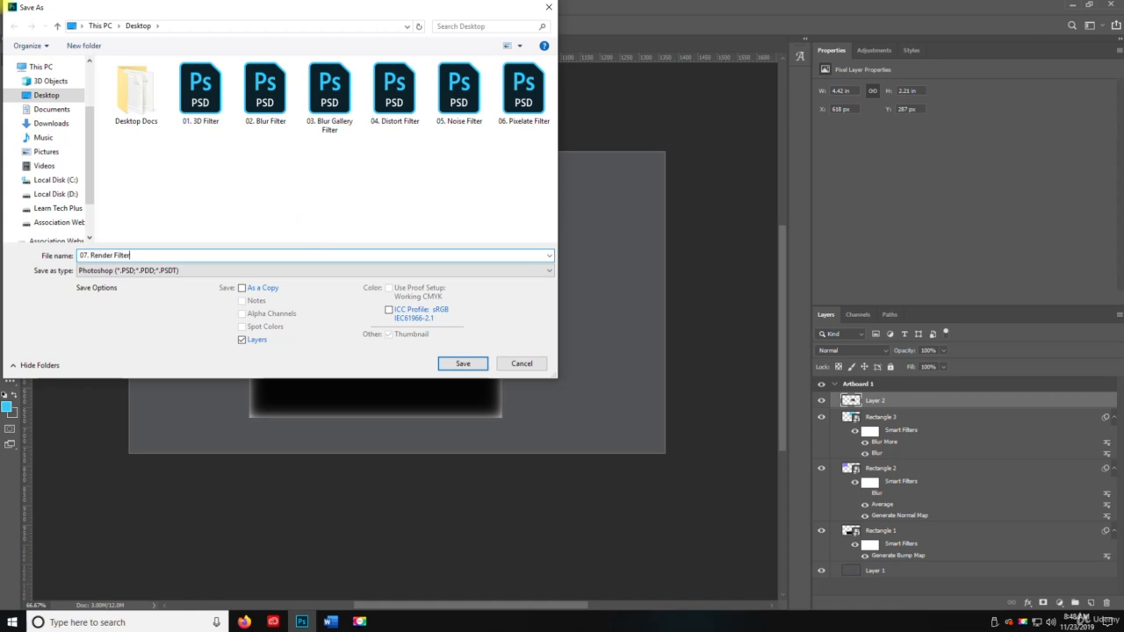
# Save the document to the Desktop as a Photoshop file named 07. Render Filter
pyautogui.click(463, 363)
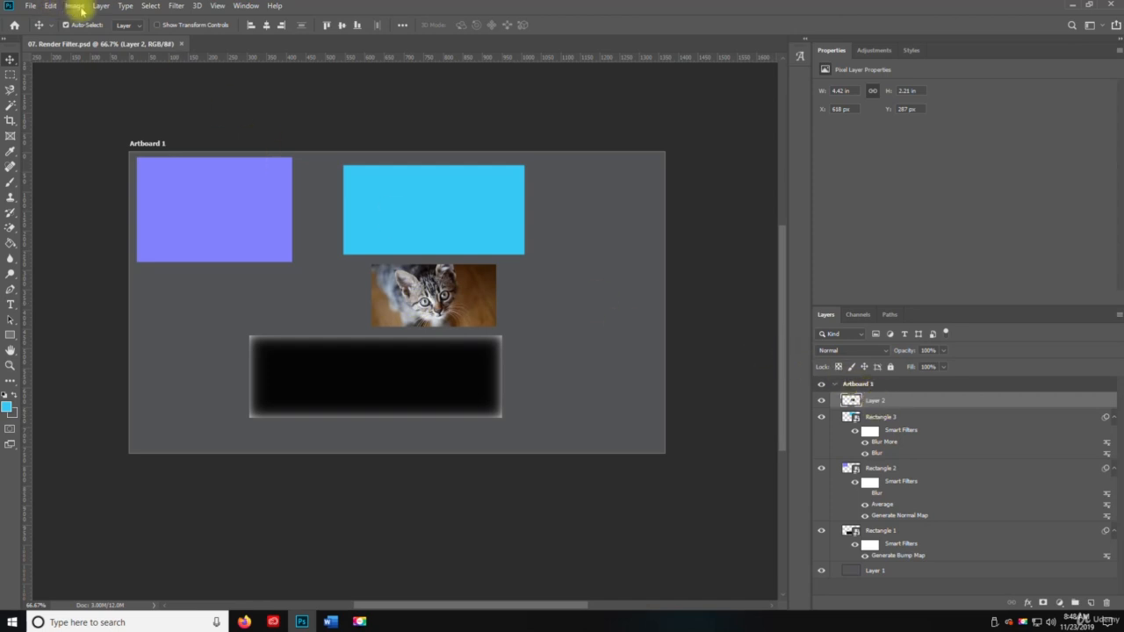
# Try to apply the Flame render filter to the kitten photo layer
pyautogui.click(175, 6)
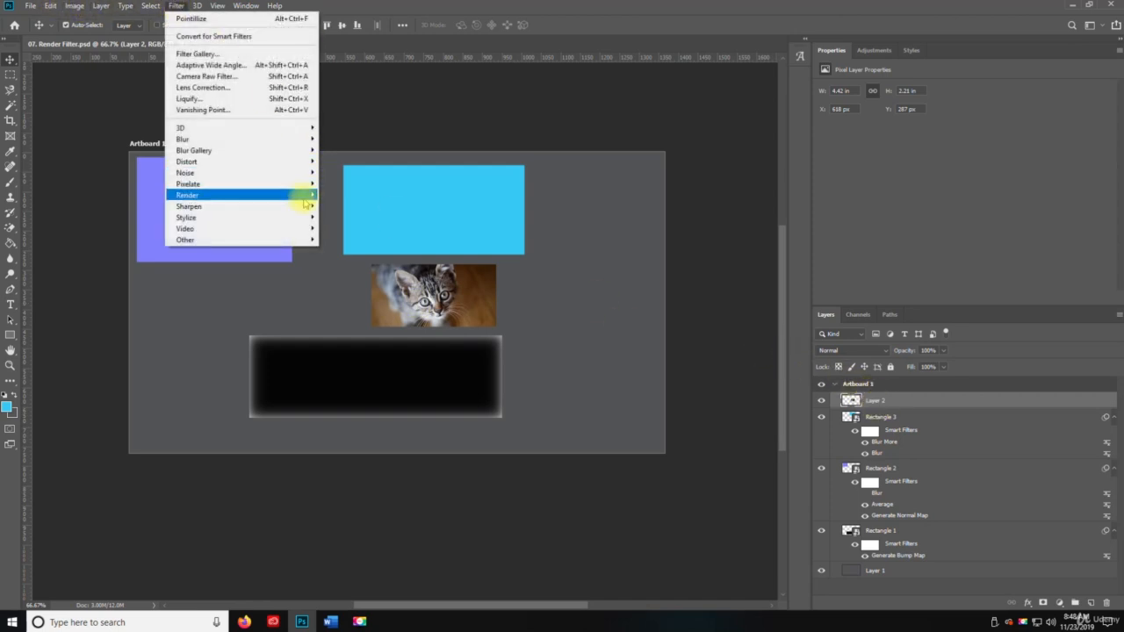
pyautogui.moveTo(302, 194)
pyautogui.click(336, 195)
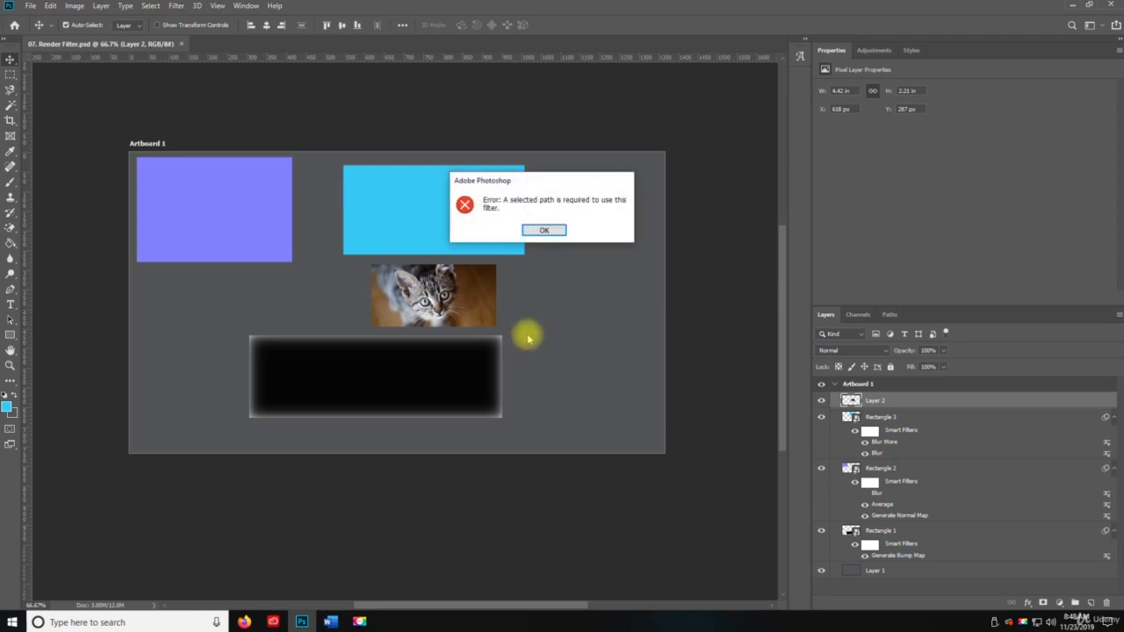
pyautogui.click(544, 231)
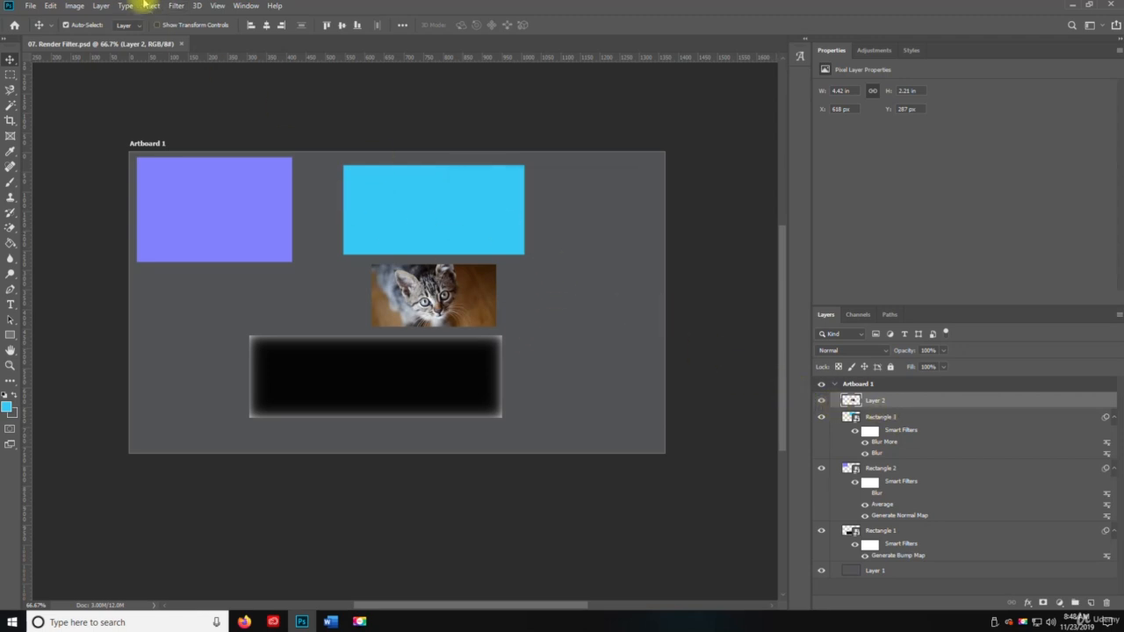
# Render an Inverse Rounded Art Frame with margin 34 and an enlarged size on the kitten photo layer, and undo it
pyautogui.click(176, 5)
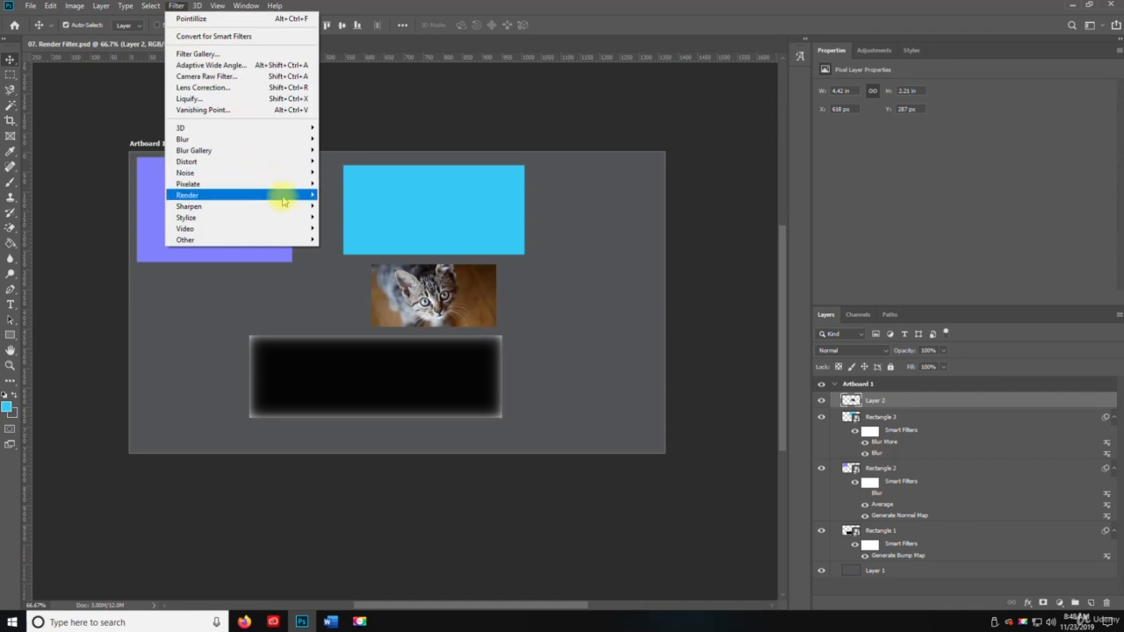
pyautogui.moveTo(296, 196)
pyautogui.click(379, 205)
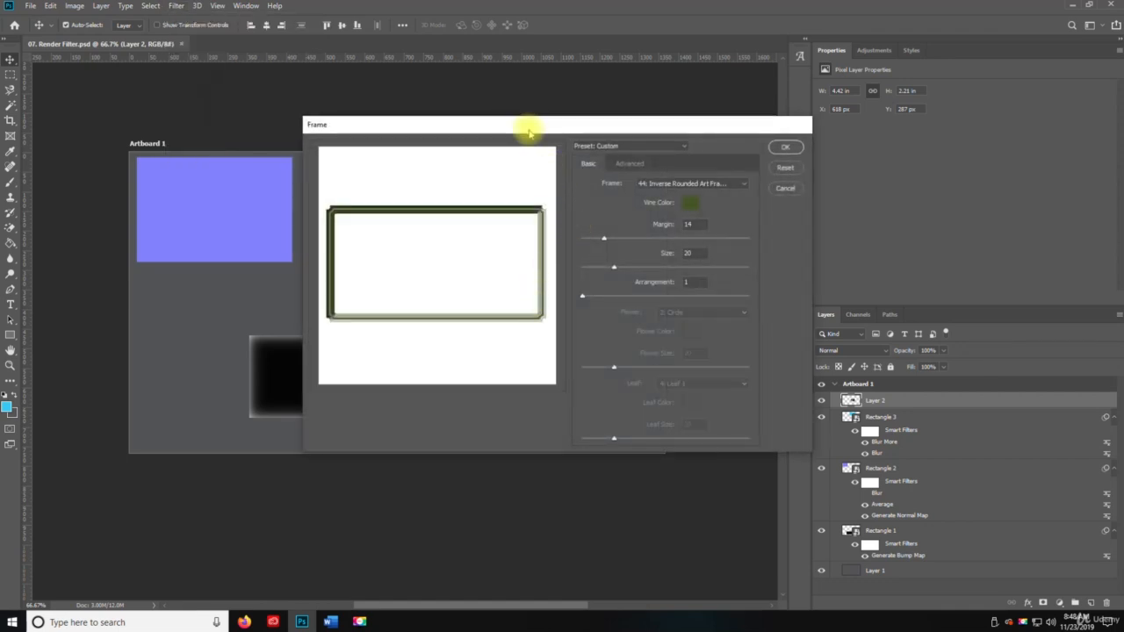
pyautogui.moveTo(528, 131); pyautogui.dragTo(397, 107)
pyautogui.moveTo(485, 215); pyautogui.dragTo(519, 242)
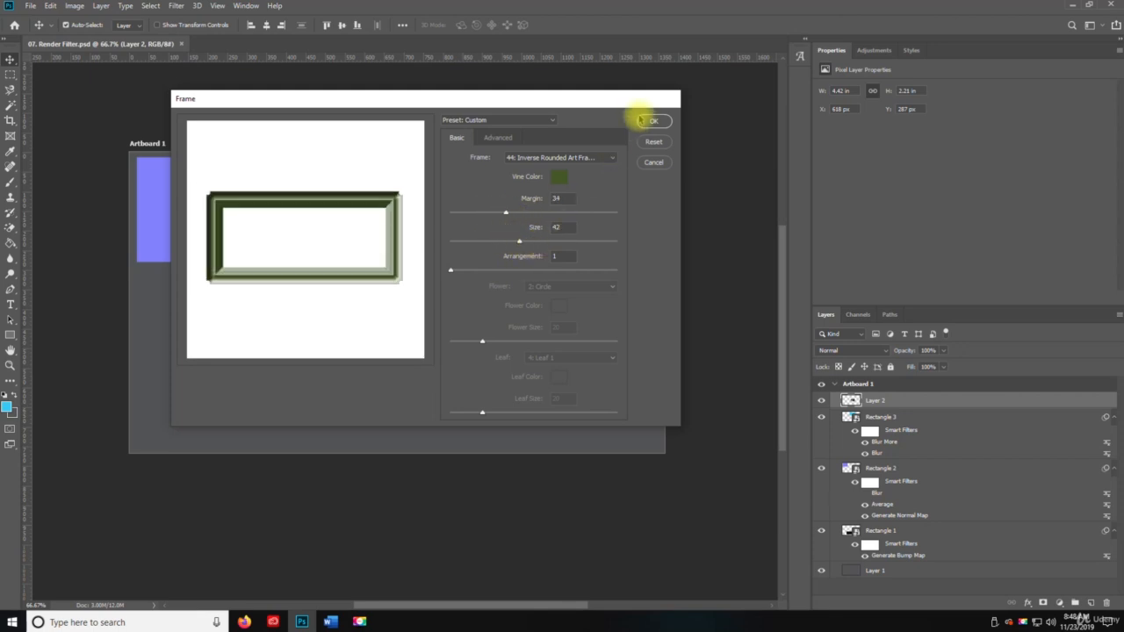
pyautogui.click(656, 121)
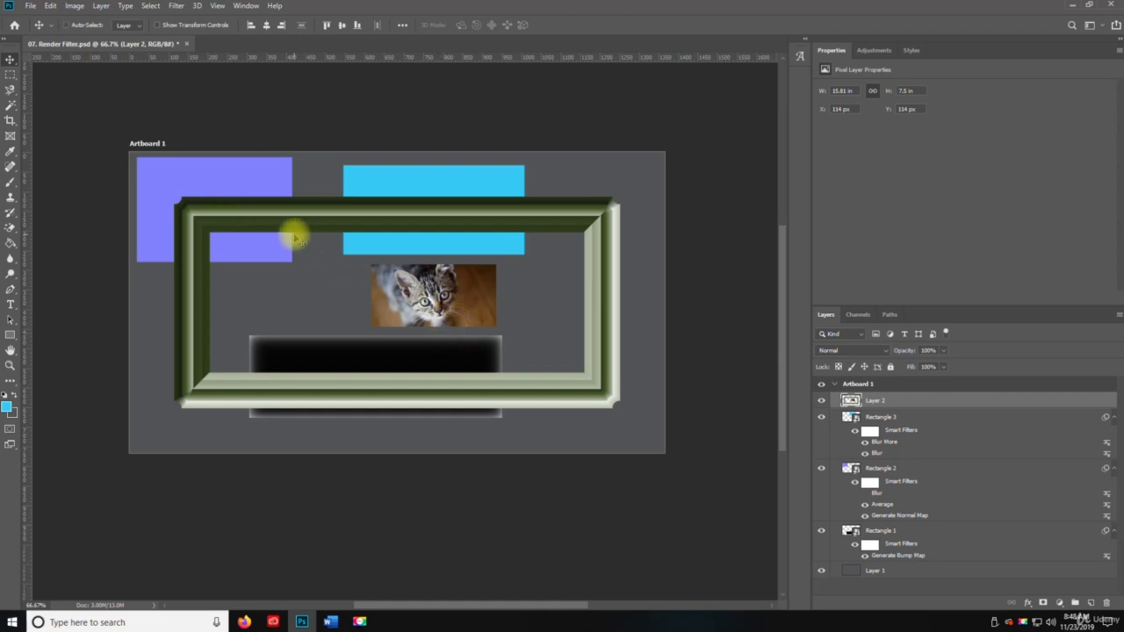
pyautogui.hotkey('ctrl', 'z')
# Render an Oak Tree with the default settings on the kitten photo layer, and undo it
pyautogui.click(176, 5)
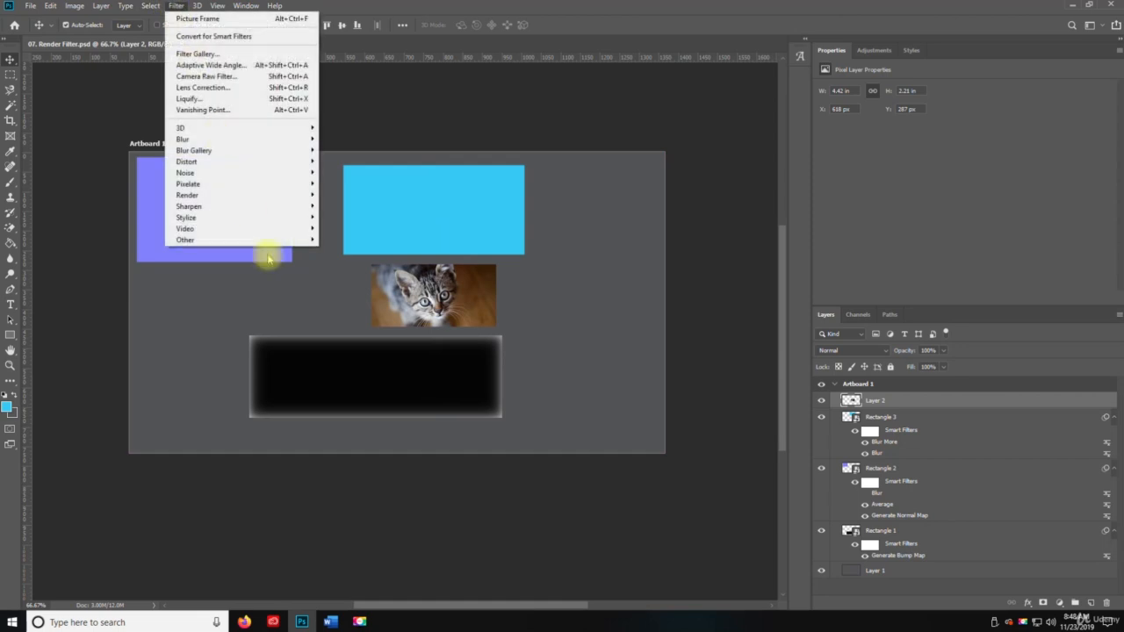
pyautogui.moveTo(258, 195)
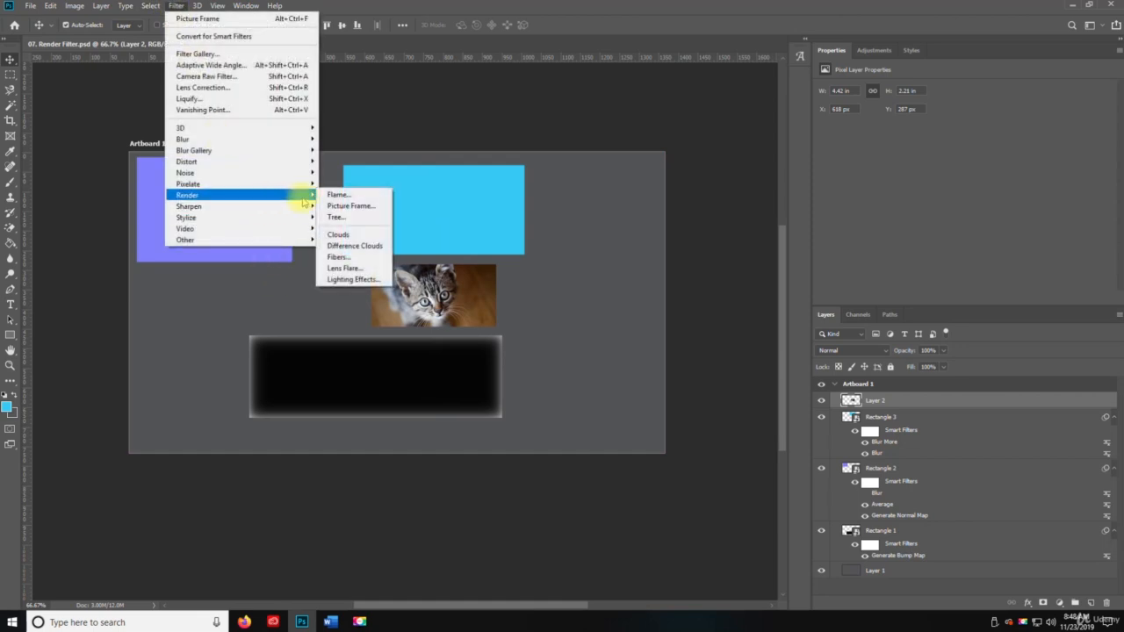
pyautogui.click(353, 217)
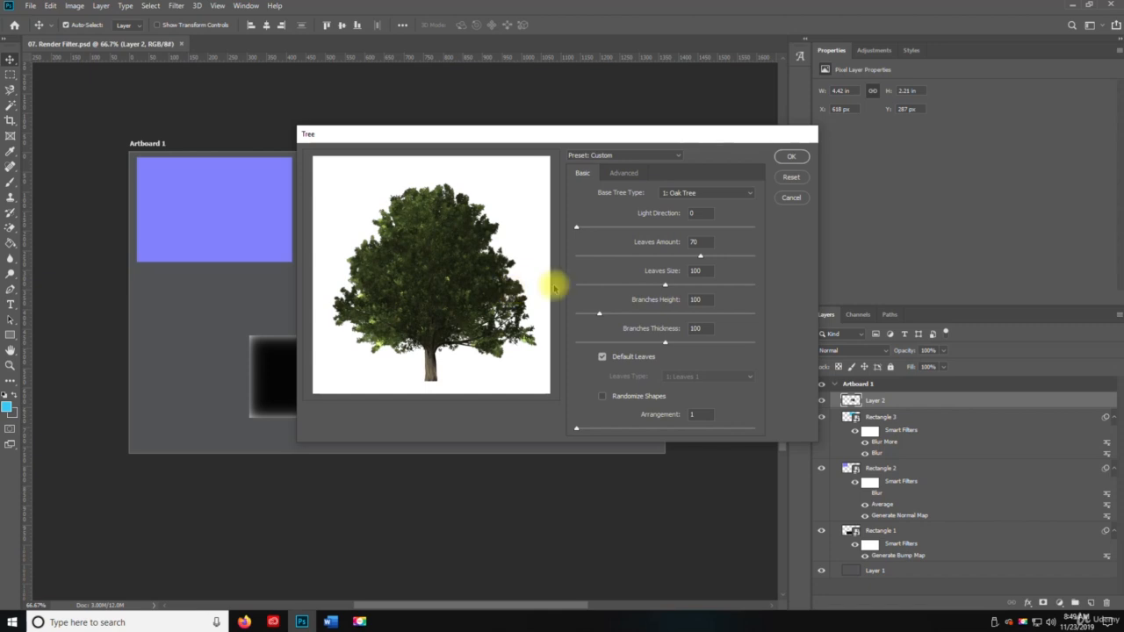
pyautogui.click(788, 158)
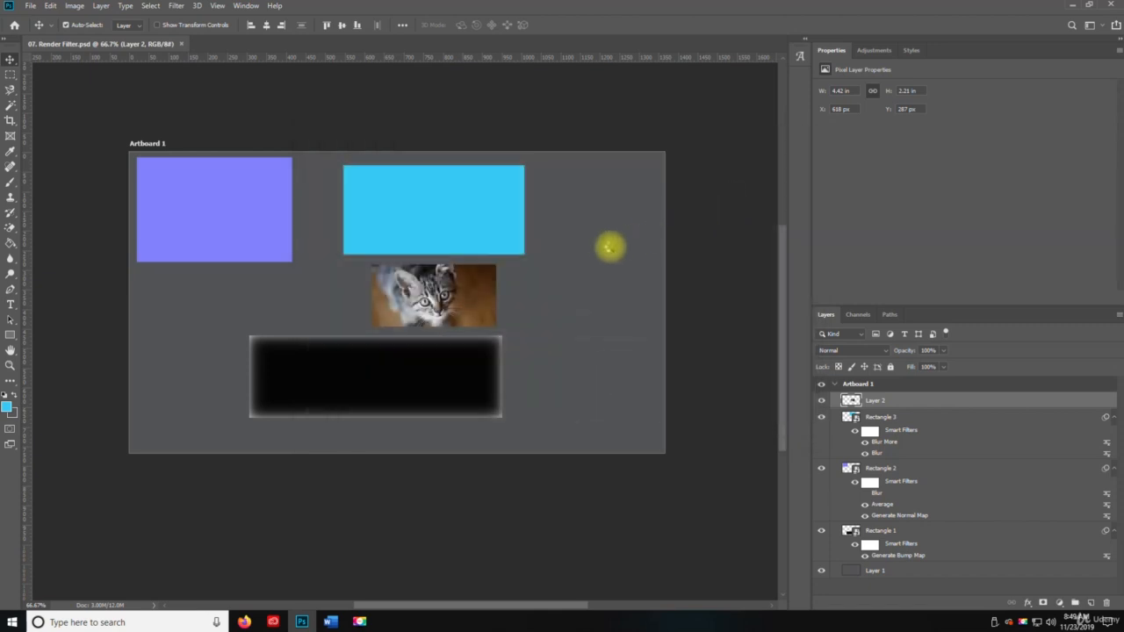
pyautogui.moveTo(449, 278); pyautogui.dragTo(470, 300)
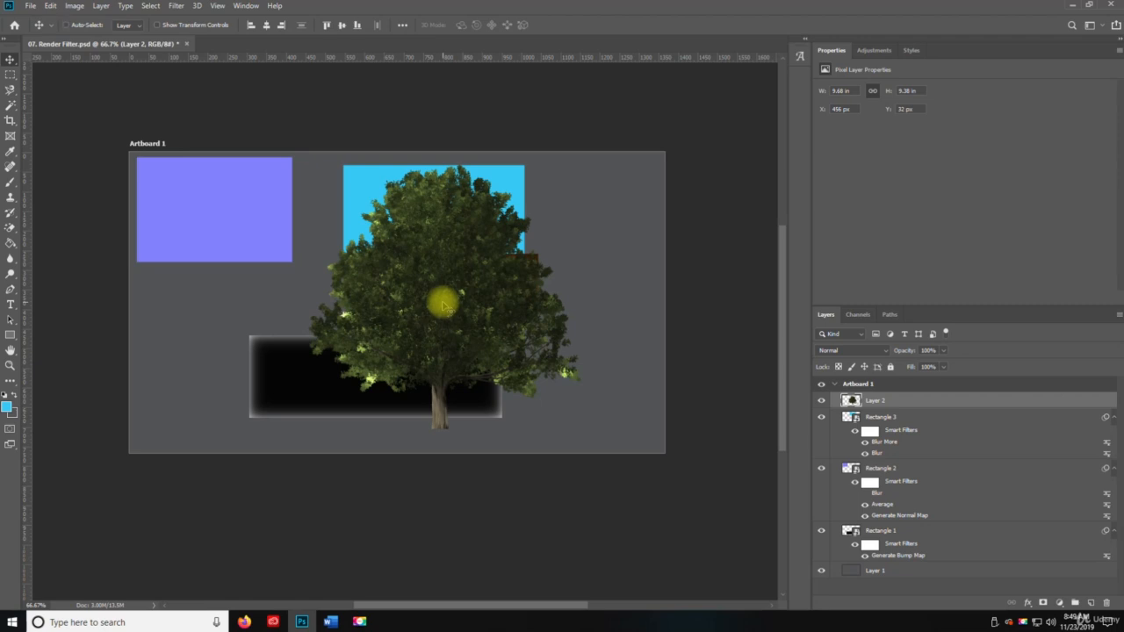
pyautogui.hotkey('ctrl', 'z')
pyautogui.hotkey('ctrl', 'z')
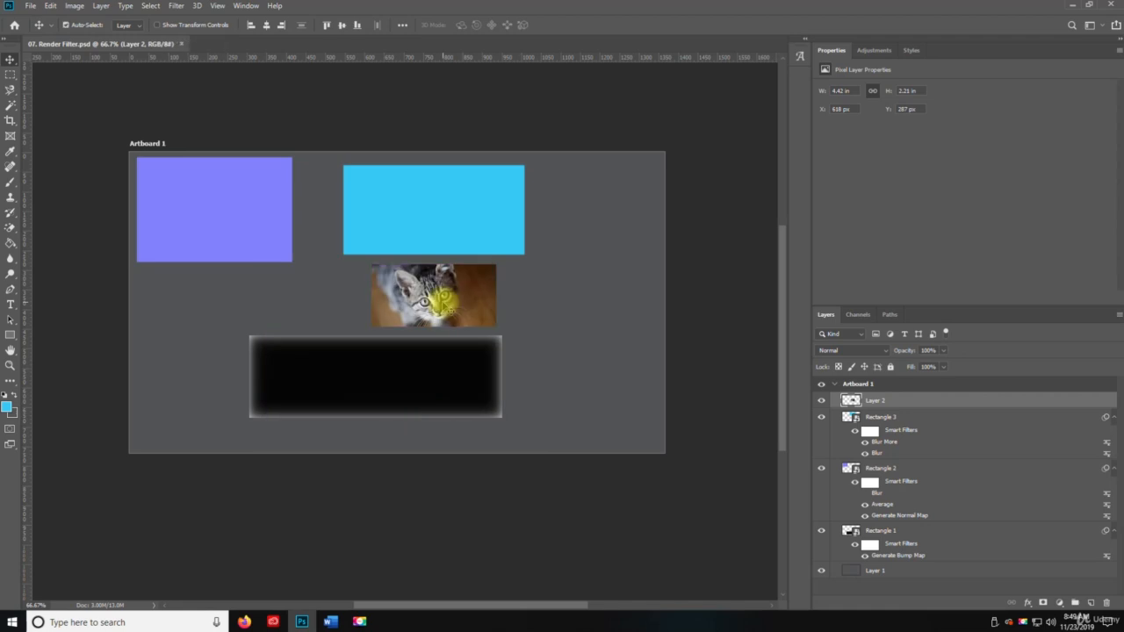
# Apply the Clouds render filter to the kitten photo layer, and undo it
pyautogui.scroll(1, 443, 303)
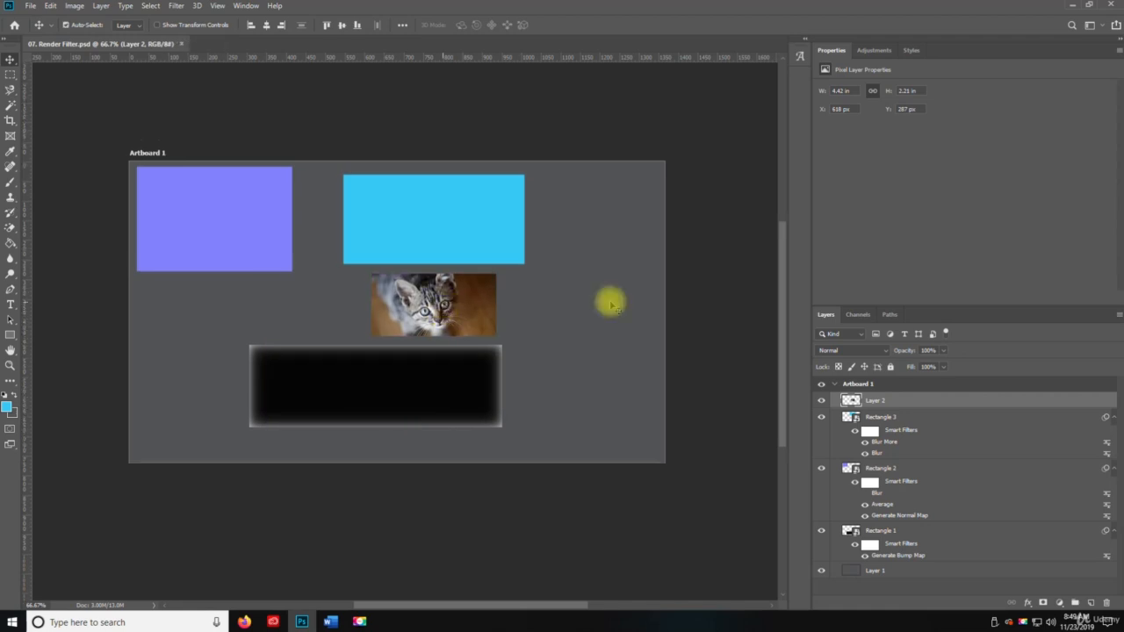
pyautogui.click(175, 6)
pyautogui.moveTo(227, 194)
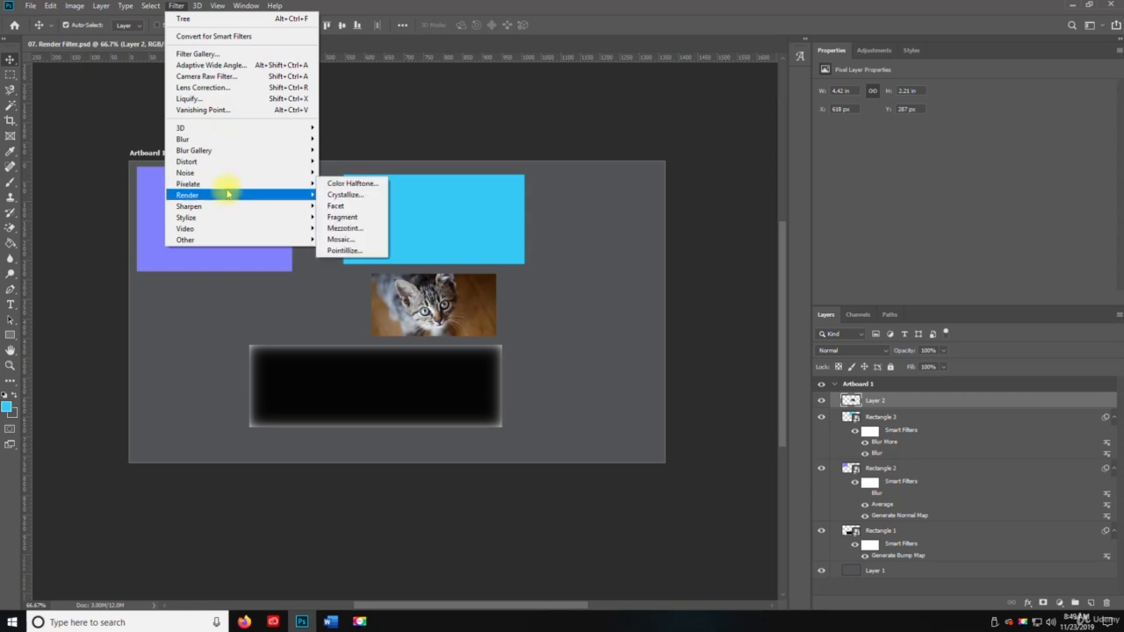
pyautogui.click(363, 238)
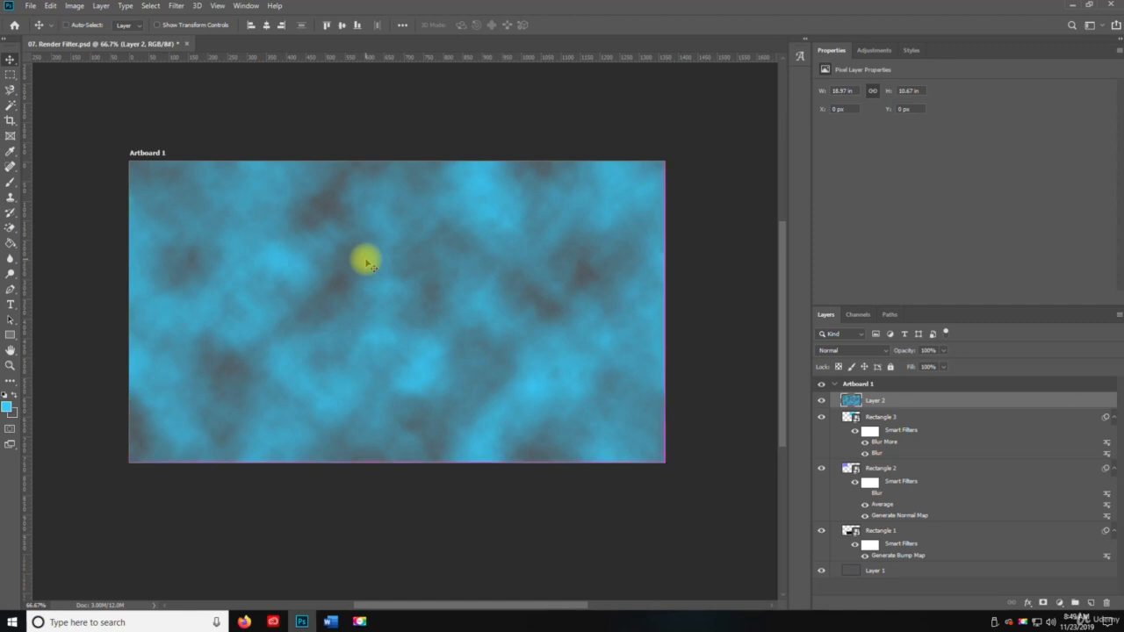
pyautogui.hotkey('ctrl', 'z')
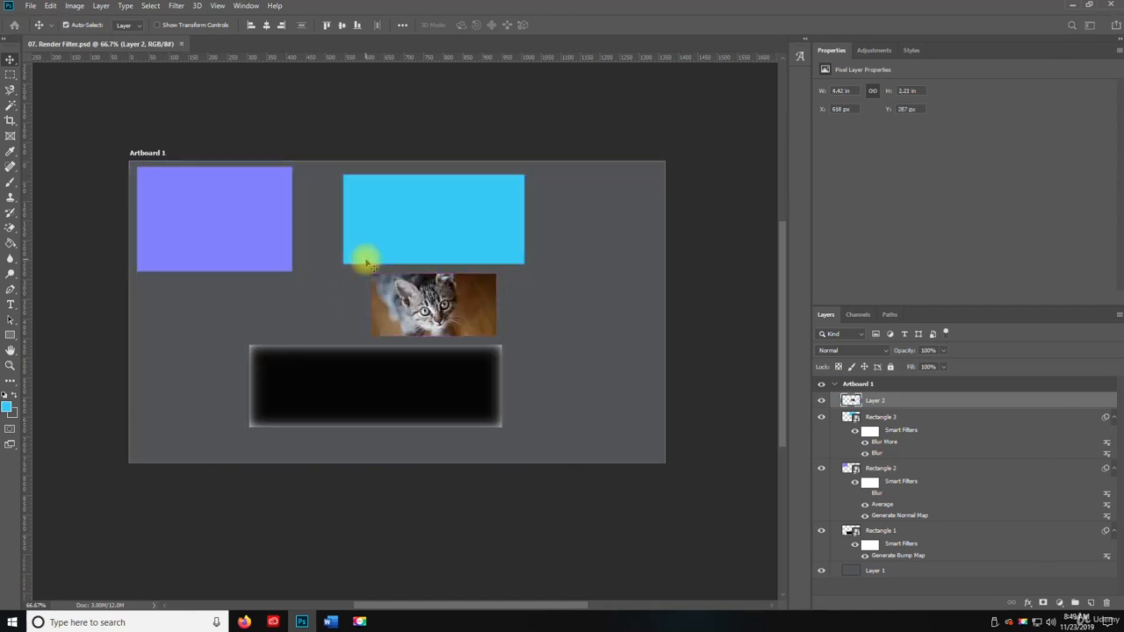
# Add a new layer above the kitten photo layer and fill it using the Clouds render filter
pyautogui.hotkey('ctrl', 'n')
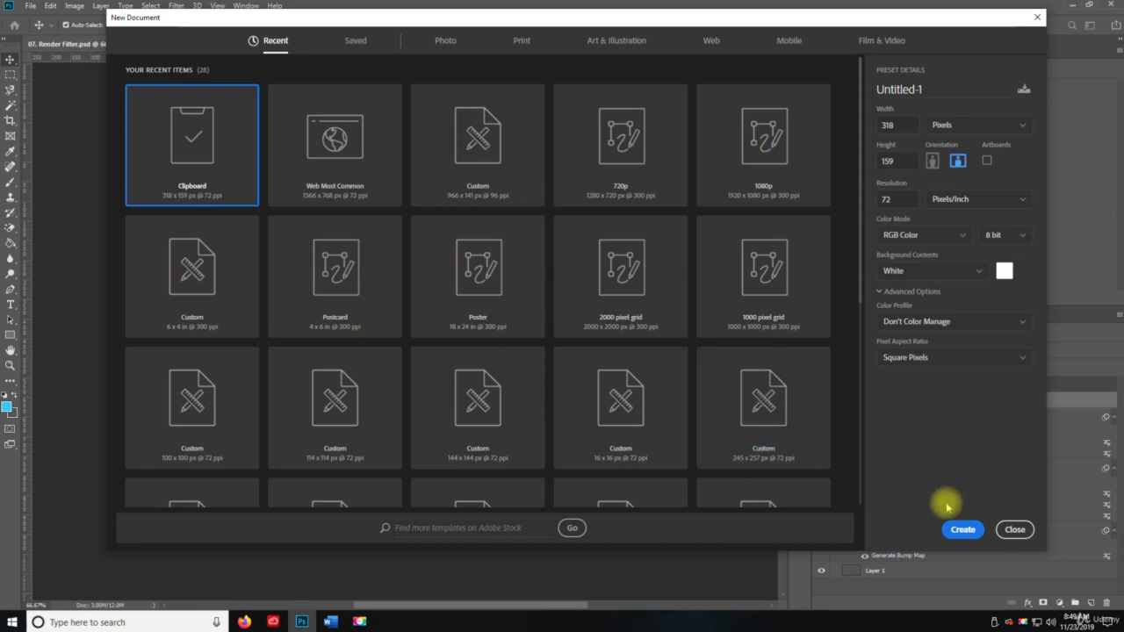
pyautogui.click(1016, 530)
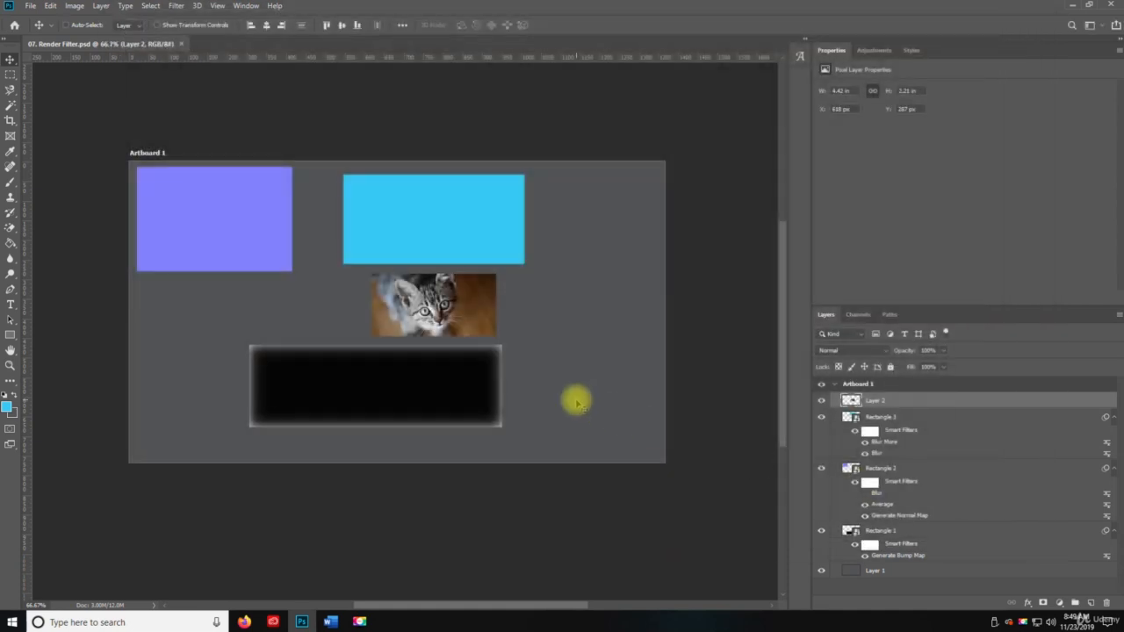
pyautogui.hotkey('ctrl', 'shift', 'n')
pyautogui.press('Return')
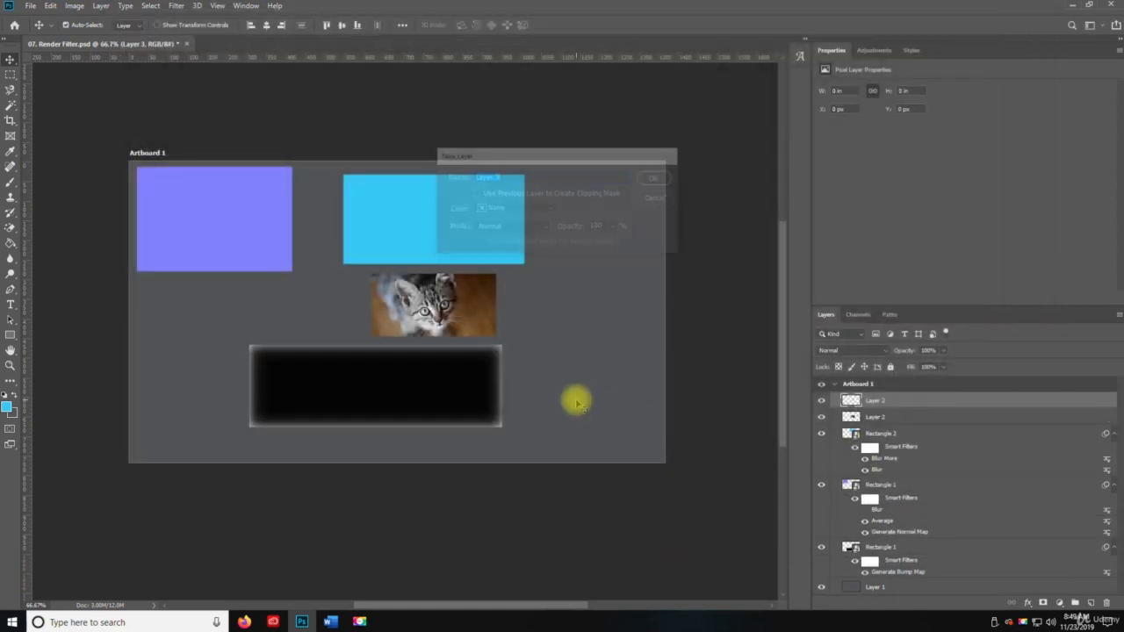
pyautogui.click(175, 6)
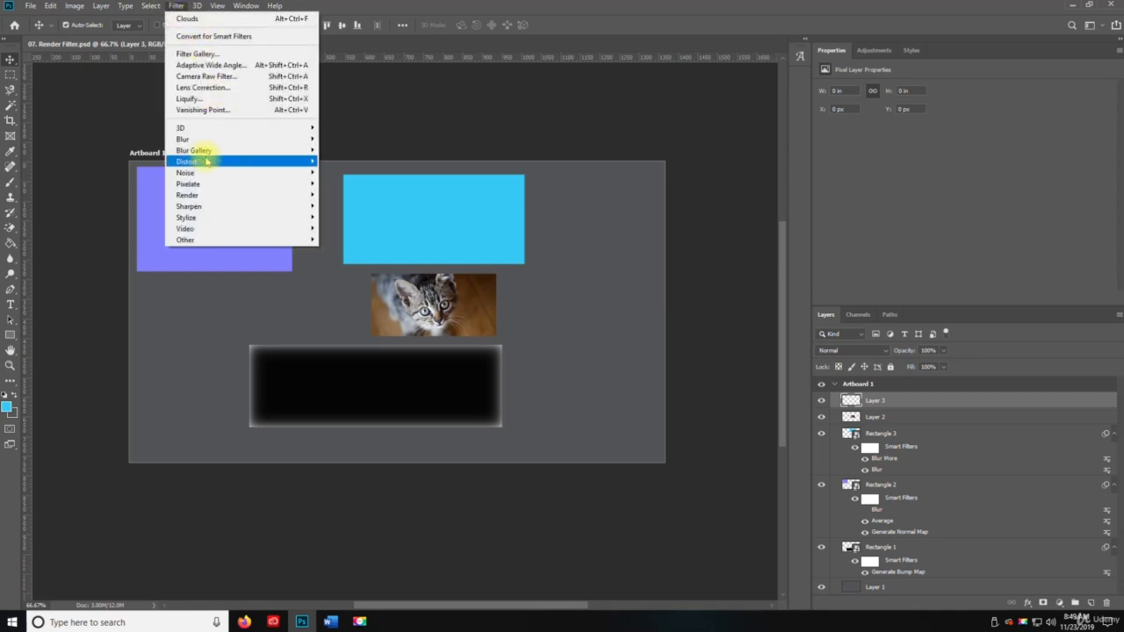
pyautogui.moveTo(231, 195)
pyautogui.click(339, 235)
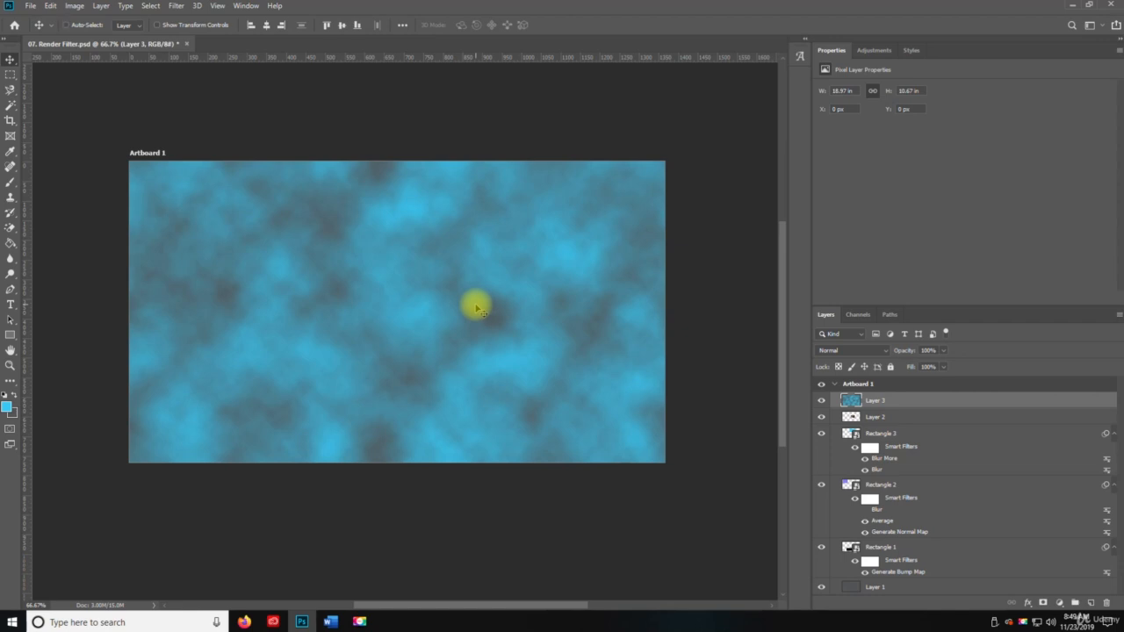
# Add a new layer above the clouds layer and try to apply Difference Clouds to the empty layer
pyautogui.hotkey('ctrl', 'shift', 'n')
pyautogui.press('Return')
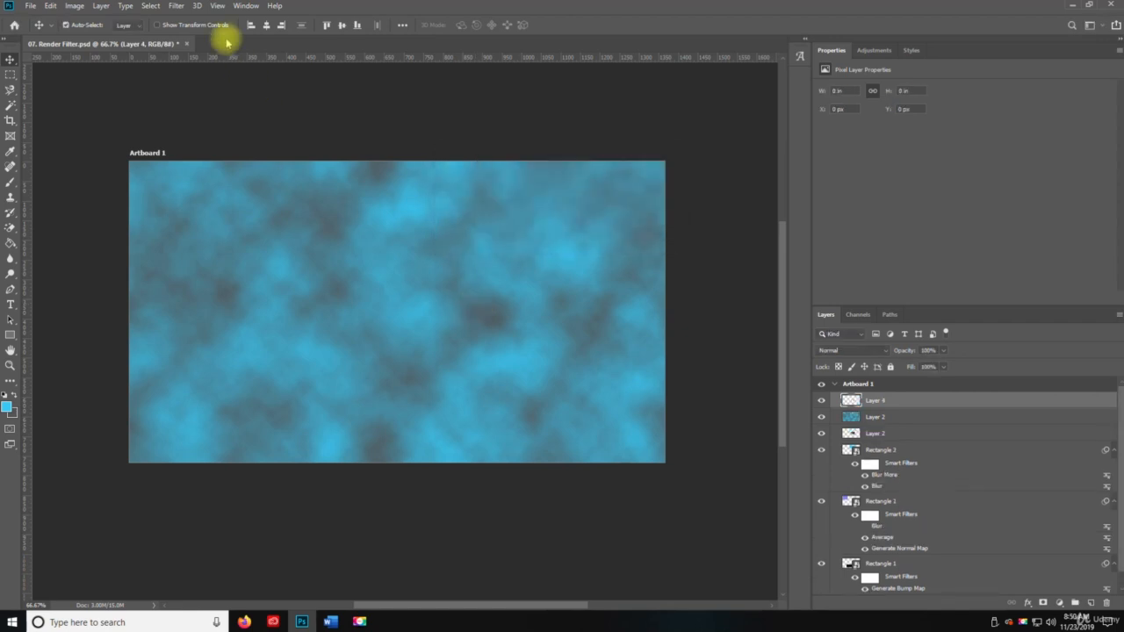
pyautogui.click(179, 8)
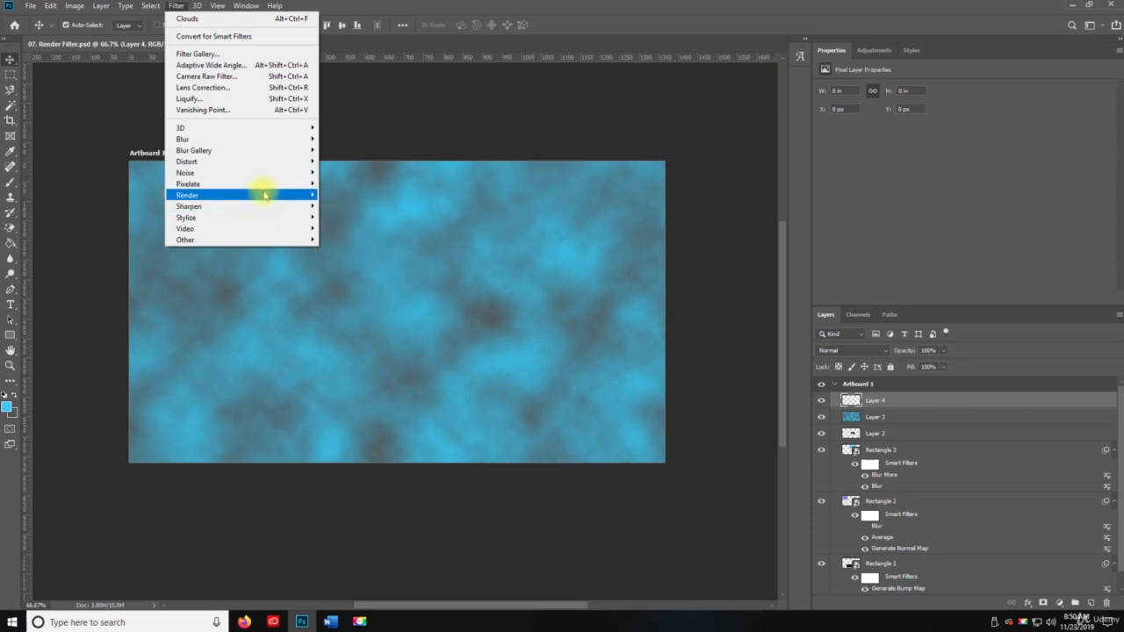
pyautogui.moveTo(273, 195)
pyautogui.click(358, 249)
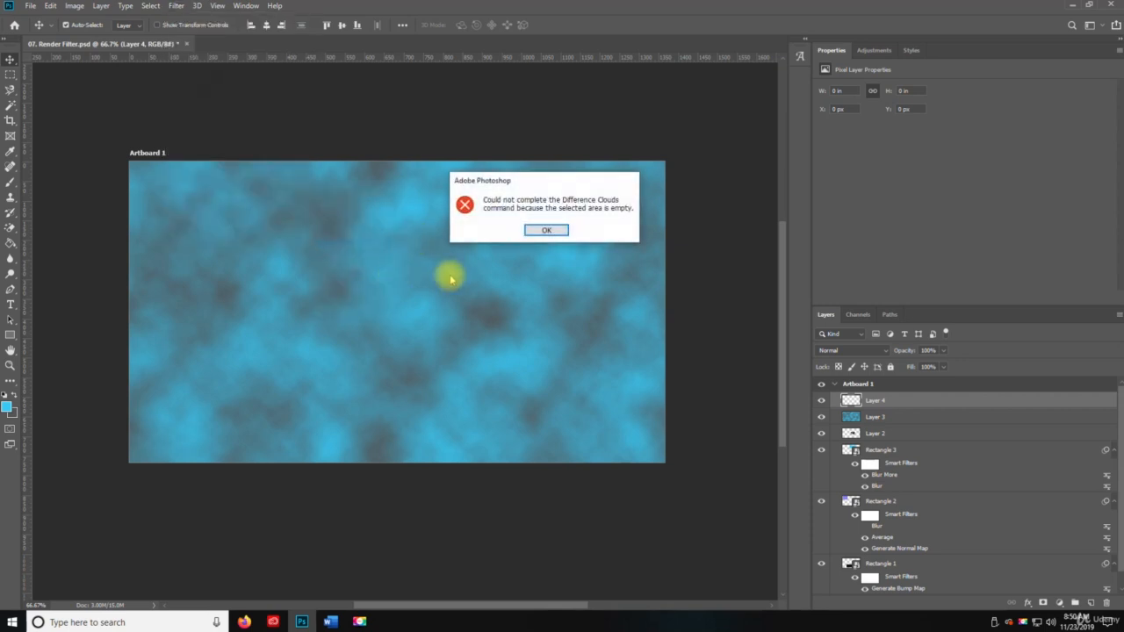
pyautogui.click(546, 231)
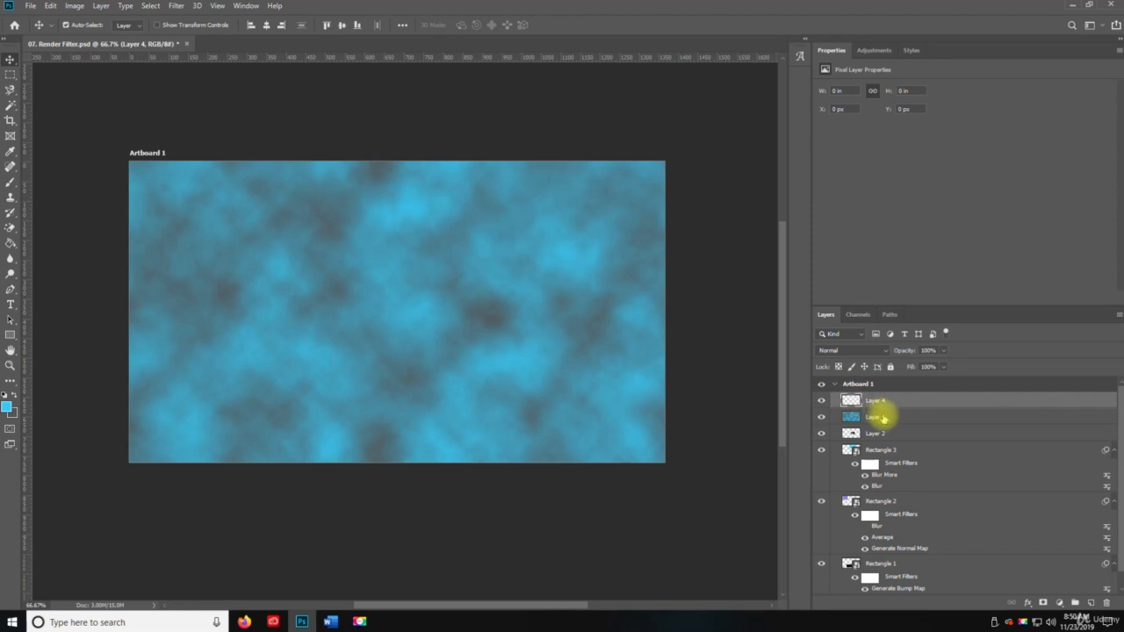
# Copy the entire clouds image from Layer 3 and paste it into the empty Layer 4
pyautogui.click(881, 414)
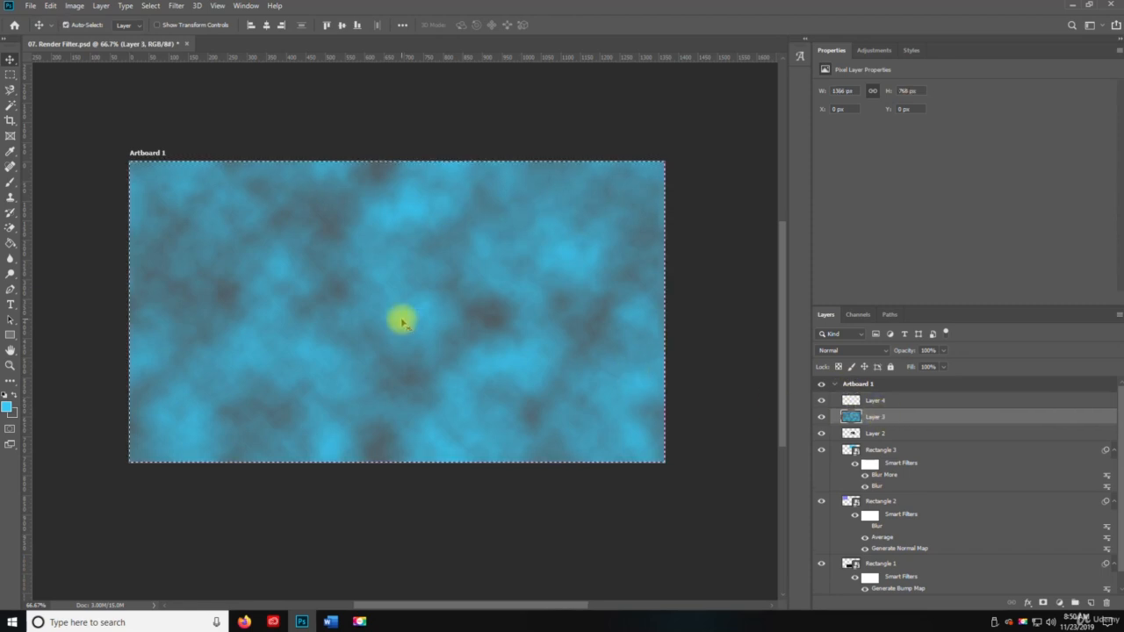
pyautogui.click(865, 401)
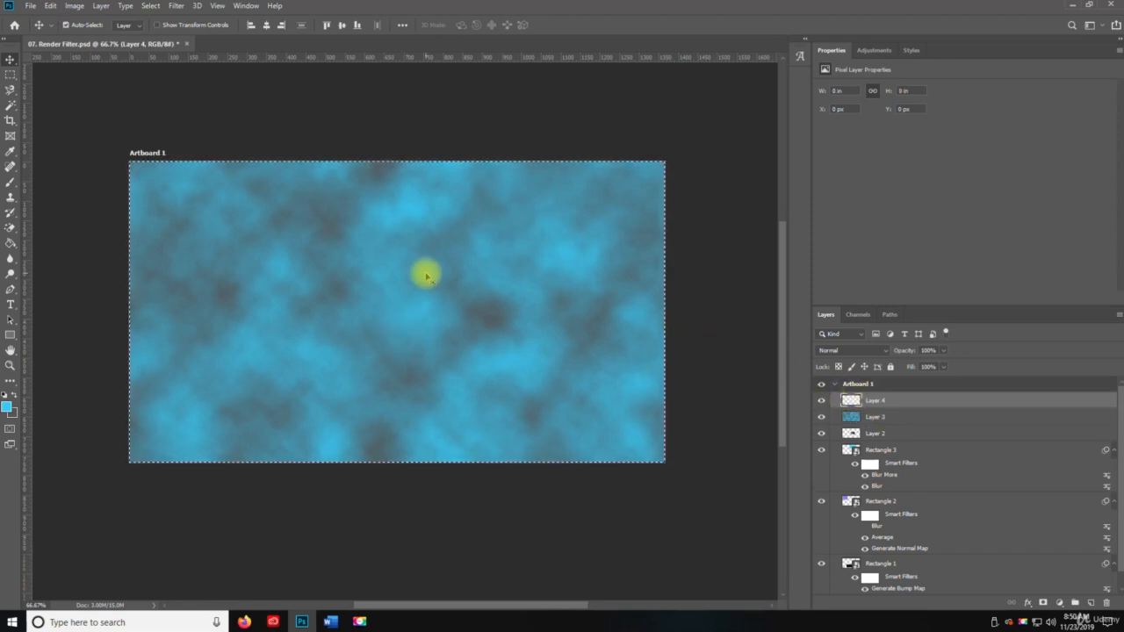
pyautogui.hotkey('ctrl', 'v')
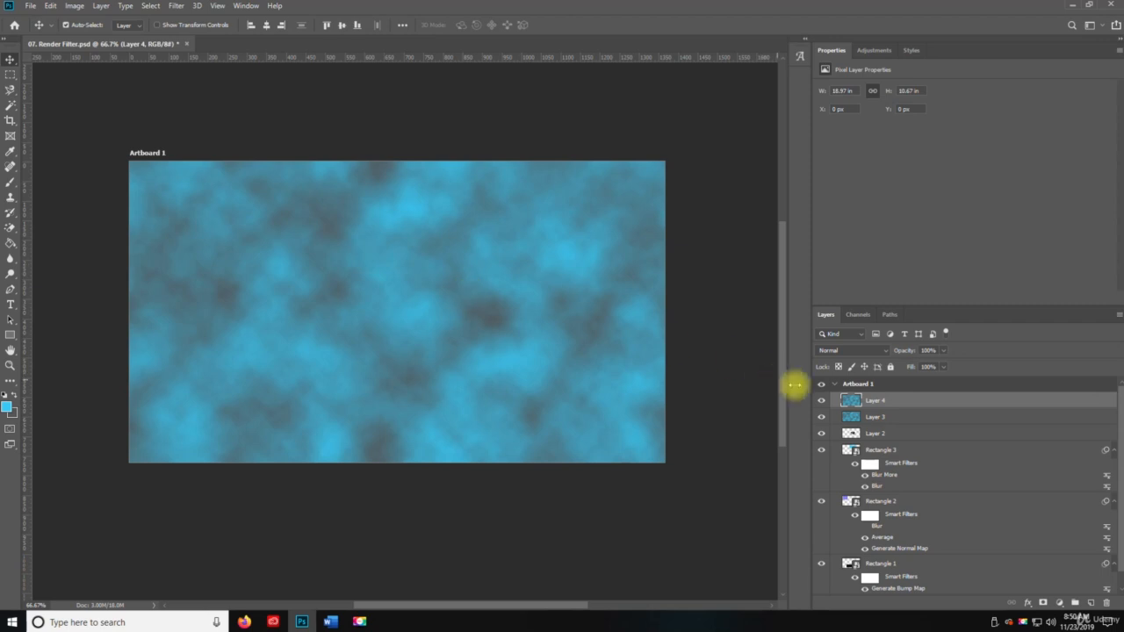
# Apply the Difference Clouds render filter to the pasted clouds on Layer 4
pyautogui.click(175, 6)
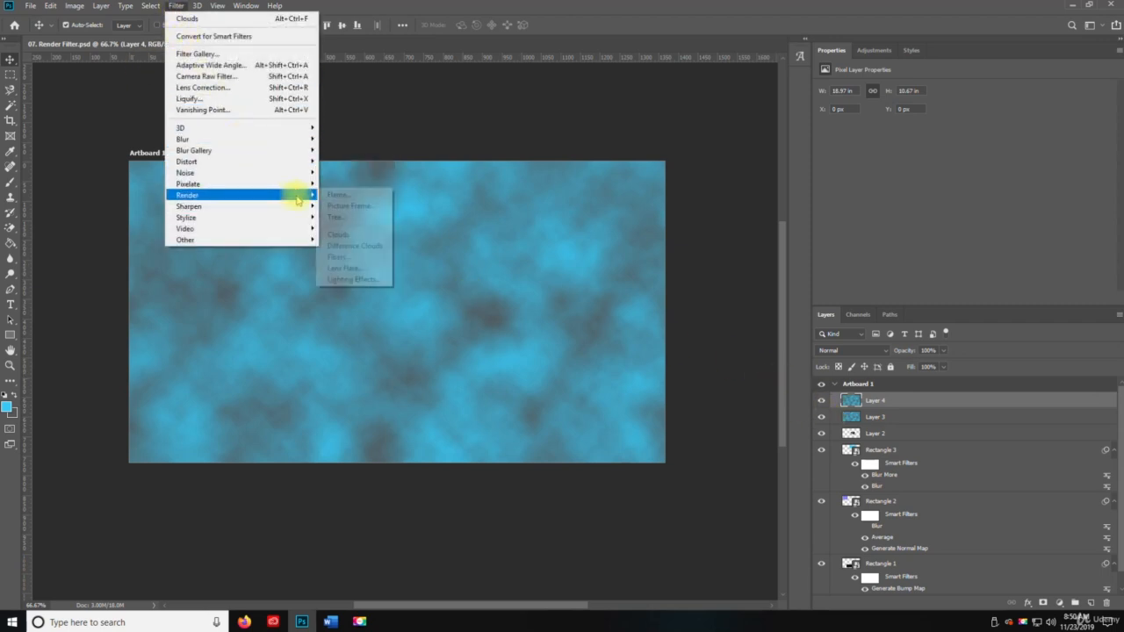
pyautogui.moveTo(263, 195)
pyautogui.click(361, 247)
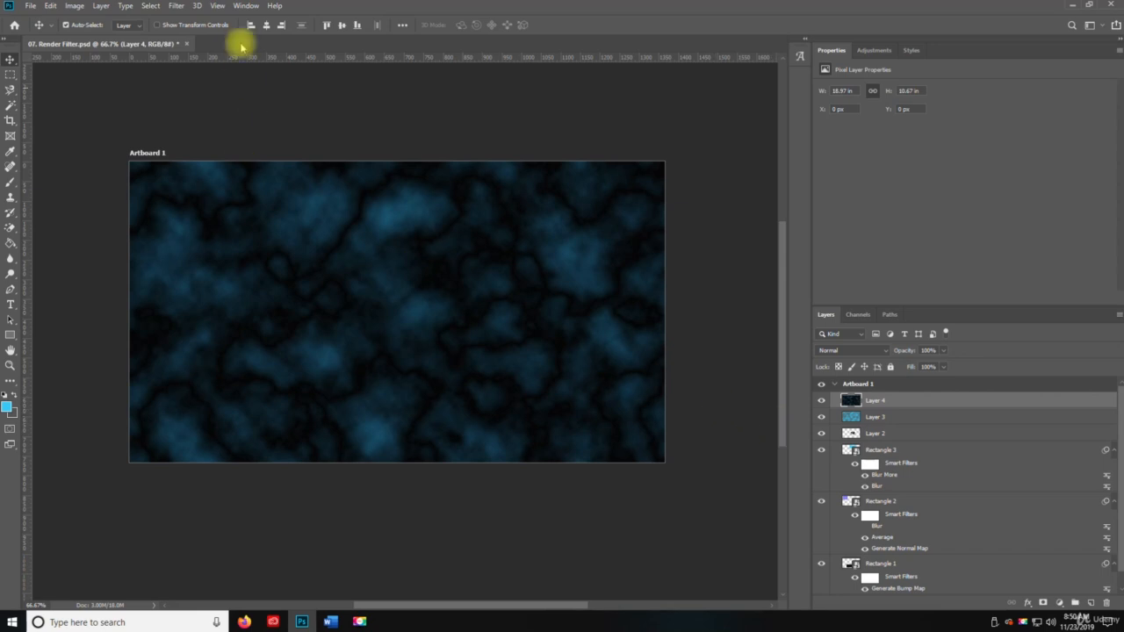
# Start the Fibers render filter on Layer 4 and set its variance to 27
pyautogui.click(185, 7)
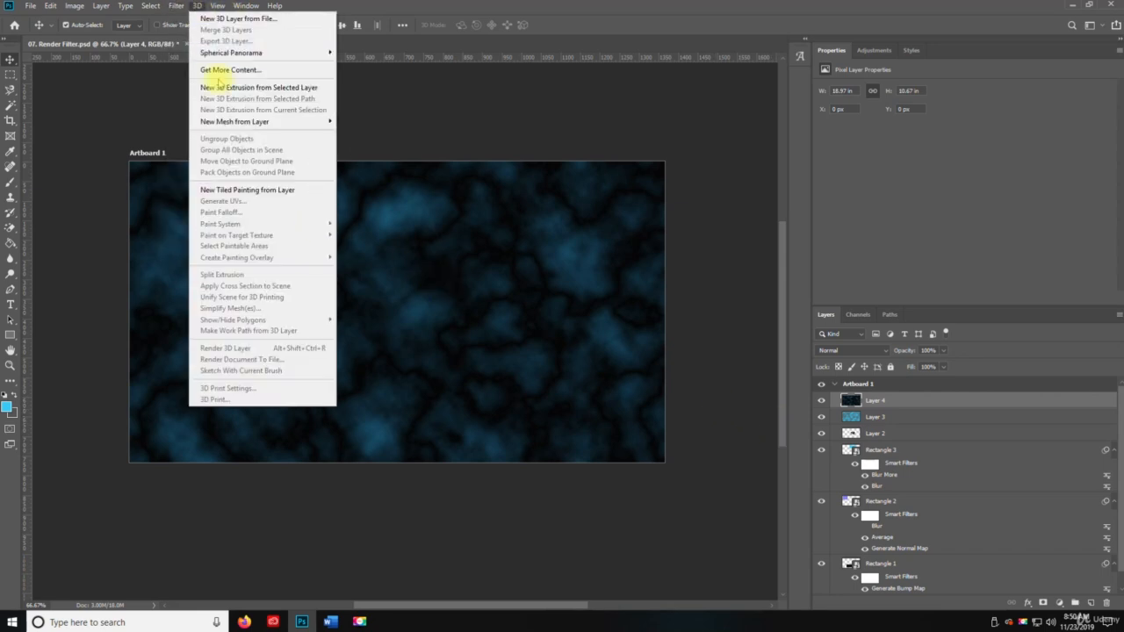
pyautogui.moveTo(177, 6)
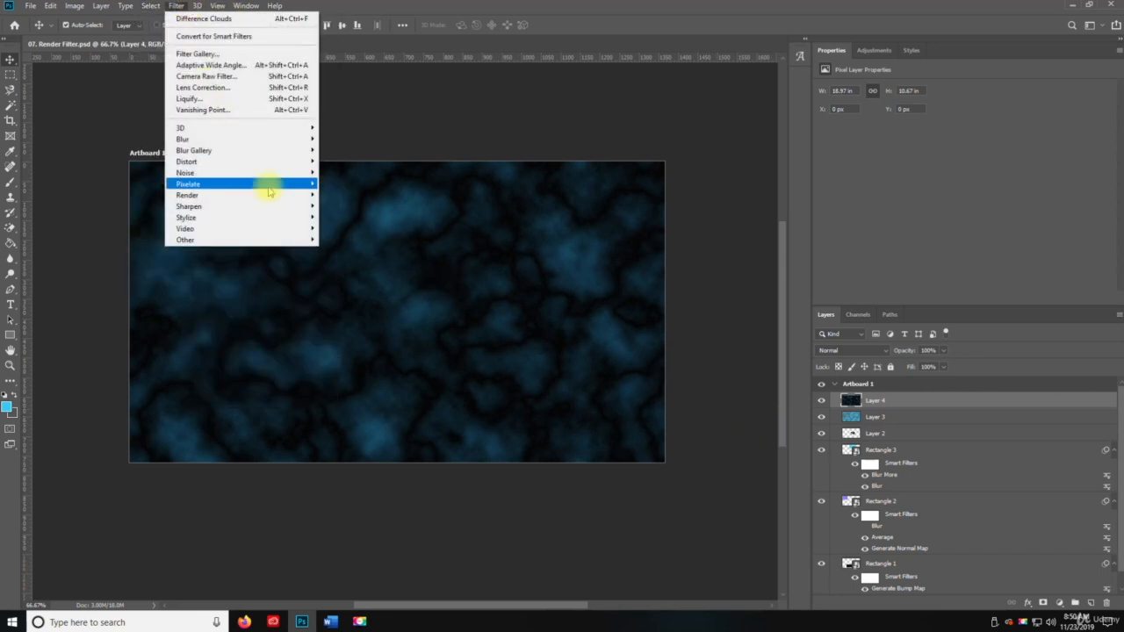
pyautogui.moveTo(308, 195)
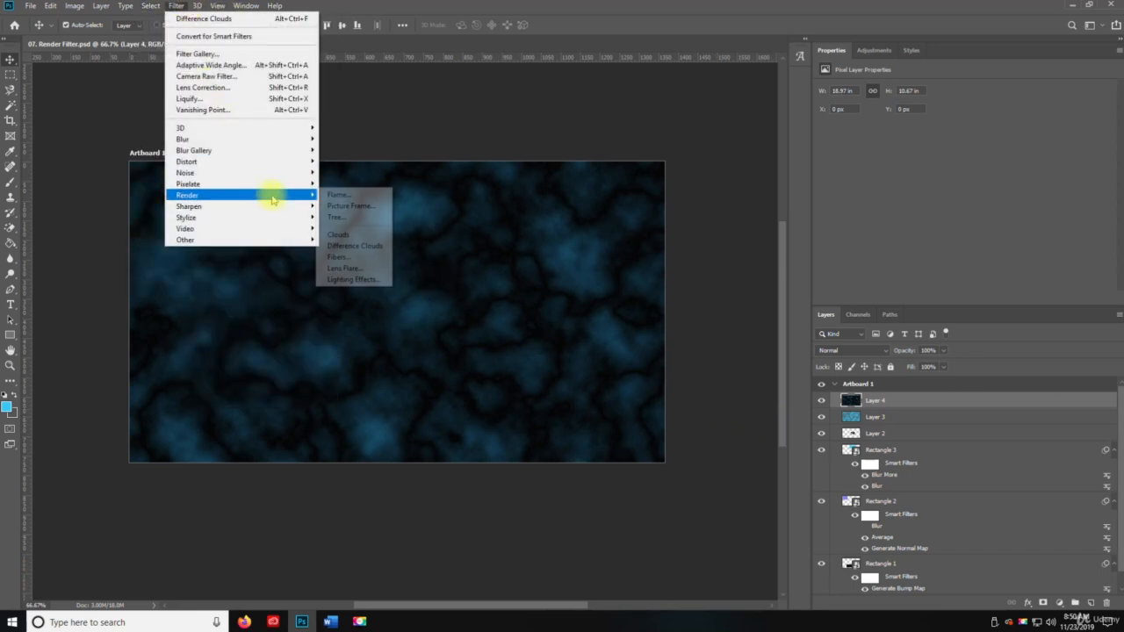
pyautogui.click(367, 258)
pyautogui.moveTo(528, 246); pyautogui.dragTo(463, 234)
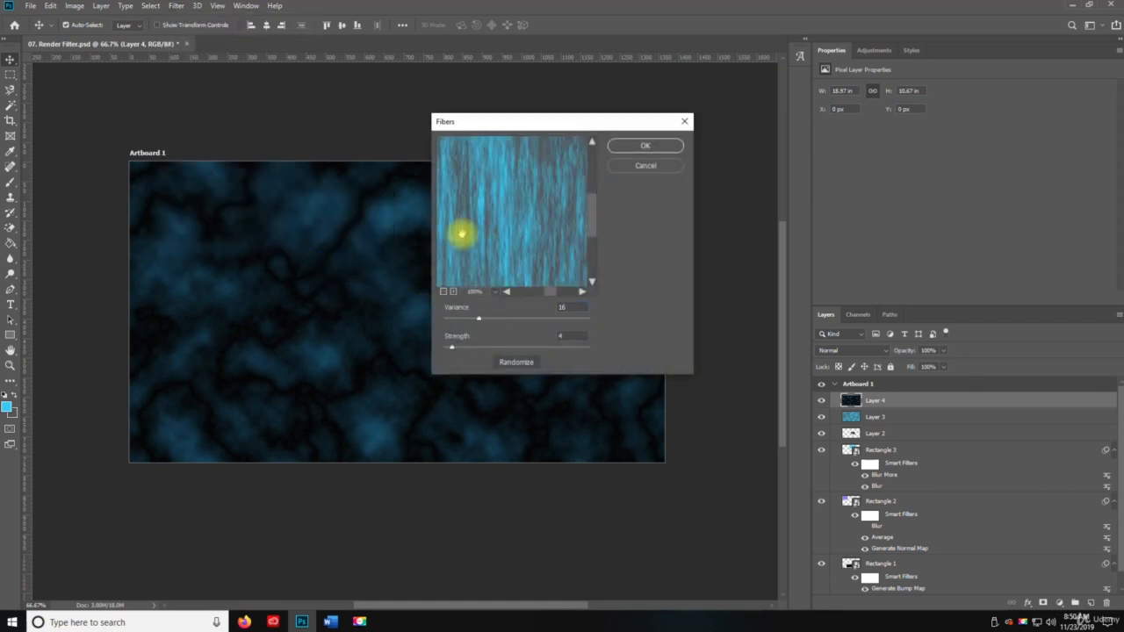
pyautogui.moveTo(479, 317); pyautogui.dragTo(504, 318)
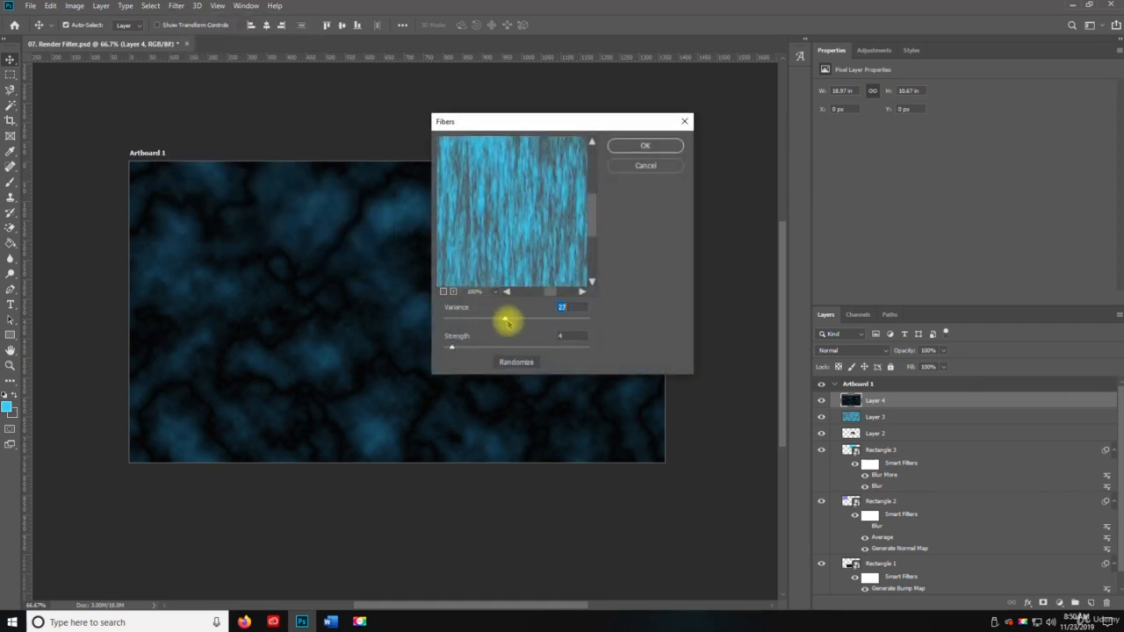
# Set the strength of the fibers to 14 while checking the preview at different magnifications
pyautogui.click(444, 291)
pyautogui.click(444, 291)
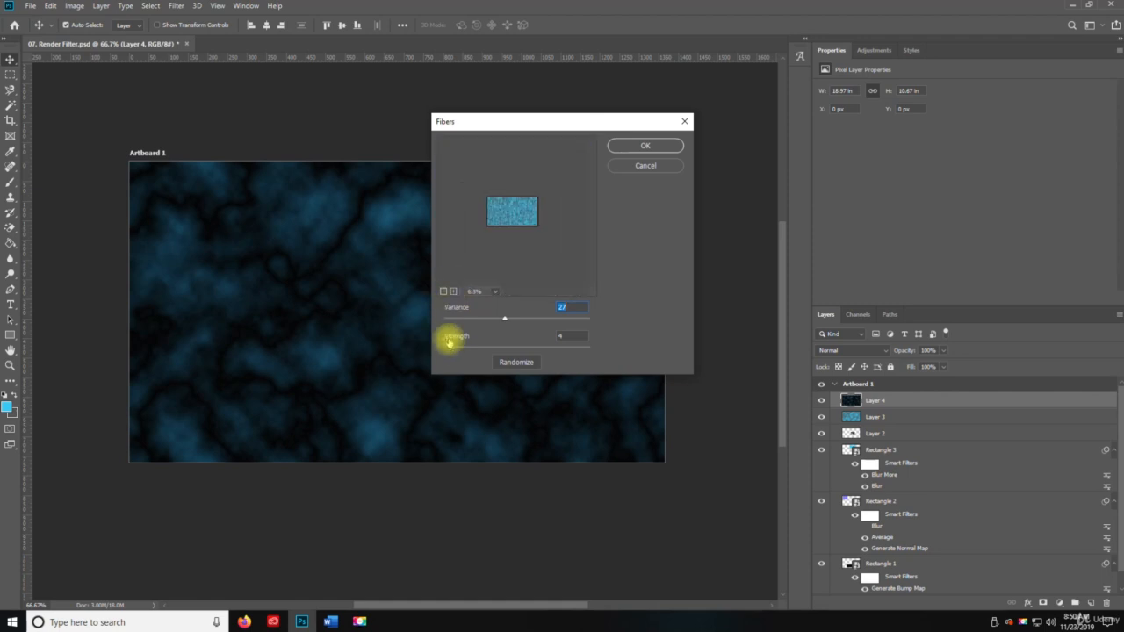
pyautogui.moveTo(449, 349); pyautogui.dragTo(489, 348)
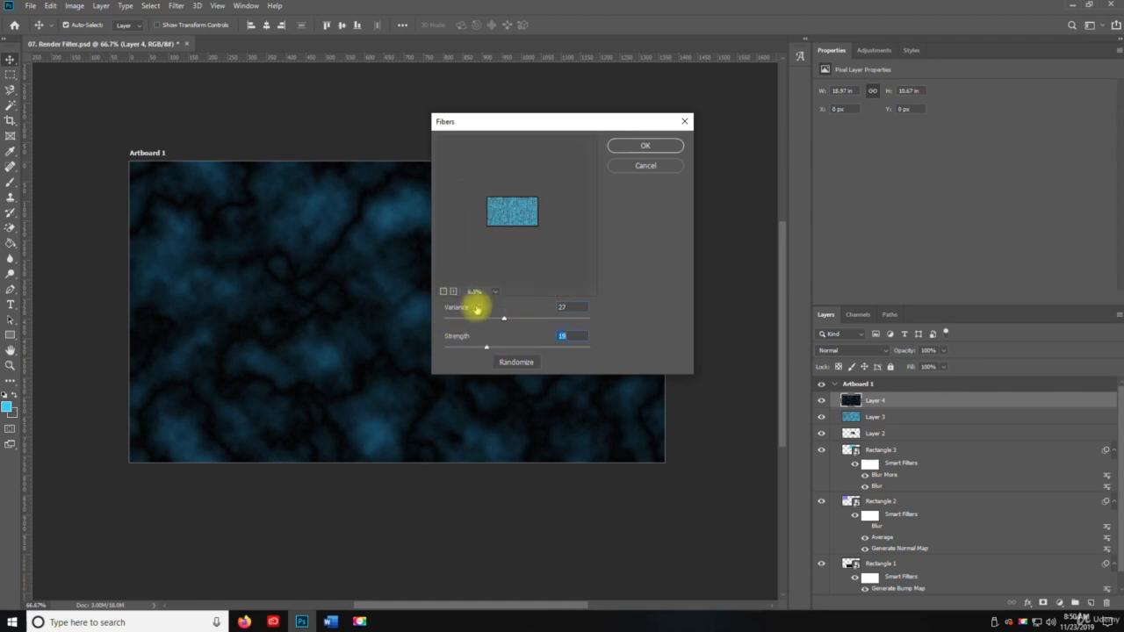
pyautogui.click(453, 291)
pyautogui.click(453, 291)
pyautogui.click(453, 290)
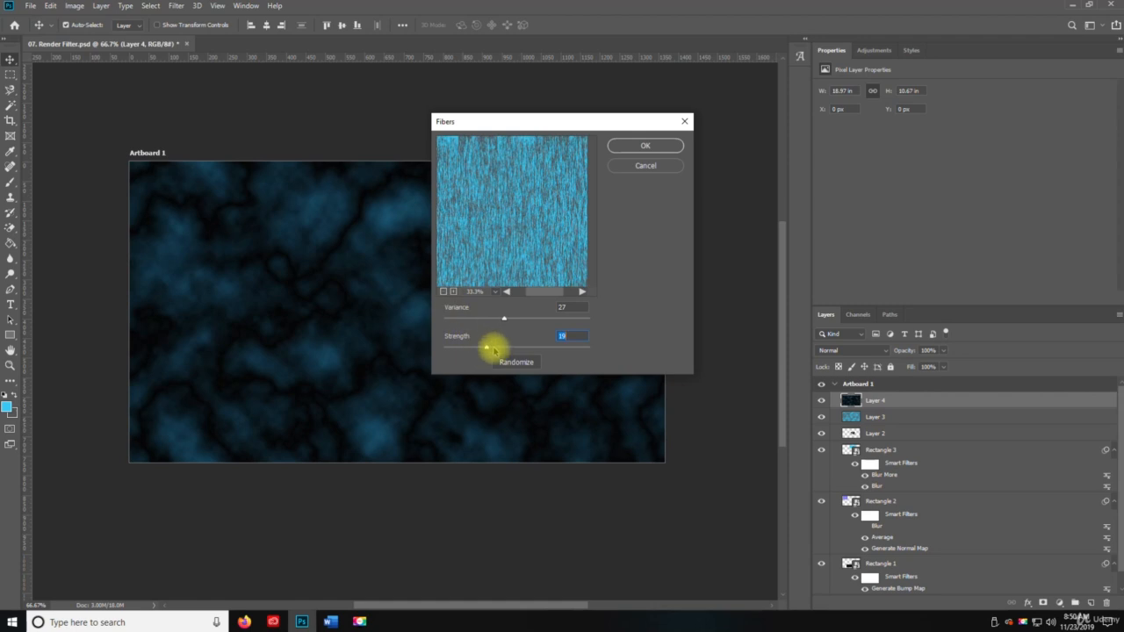
pyautogui.moveTo(487, 348); pyautogui.dragTo(475, 347)
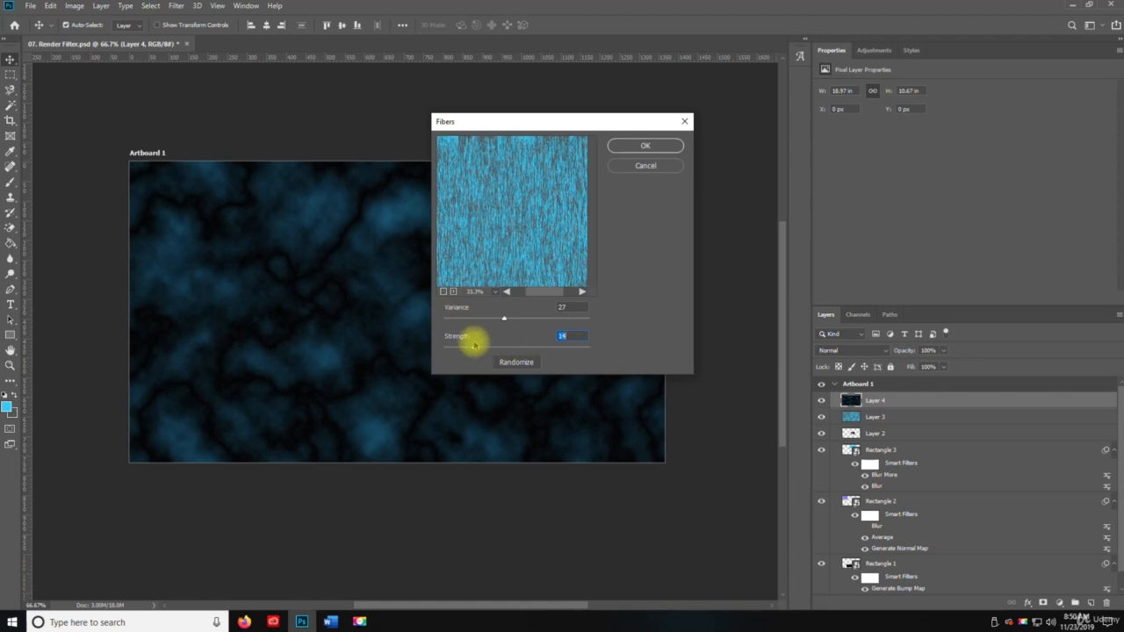
# Randomize the fiber pattern several times, set the strength to 18 and apply the filter to Layer 4
pyautogui.click(519, 361)
pyautogui.click(518, 361)
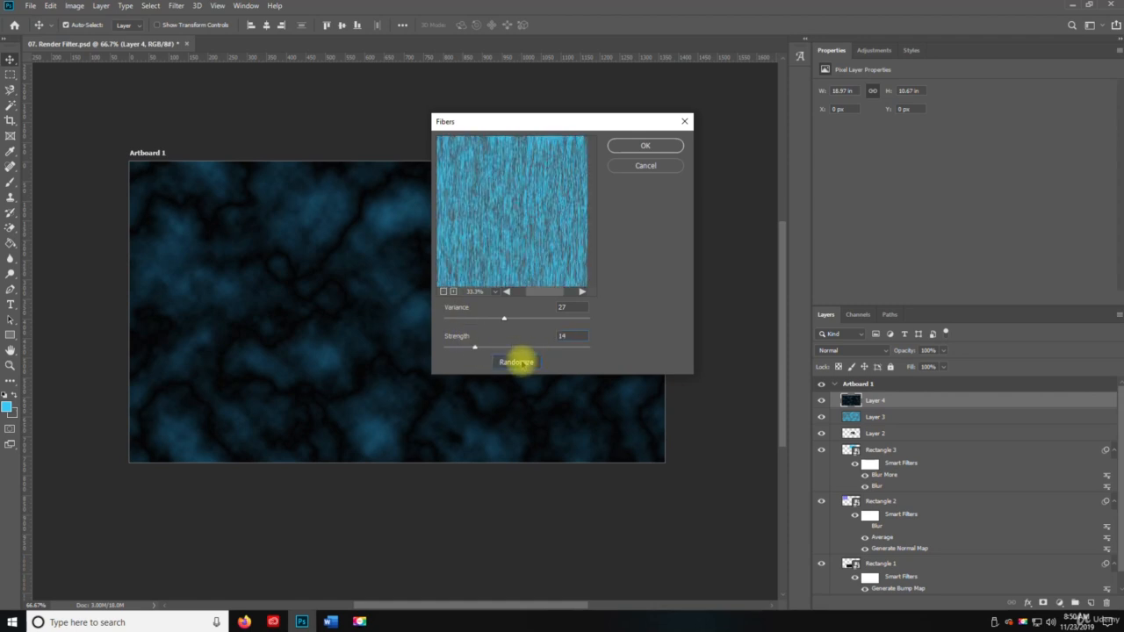
pyautogui.click(518, 362)
pyautogui.click(518, 362)
pyautogui.click(518, 362)
pyautogui.click(519, 361)
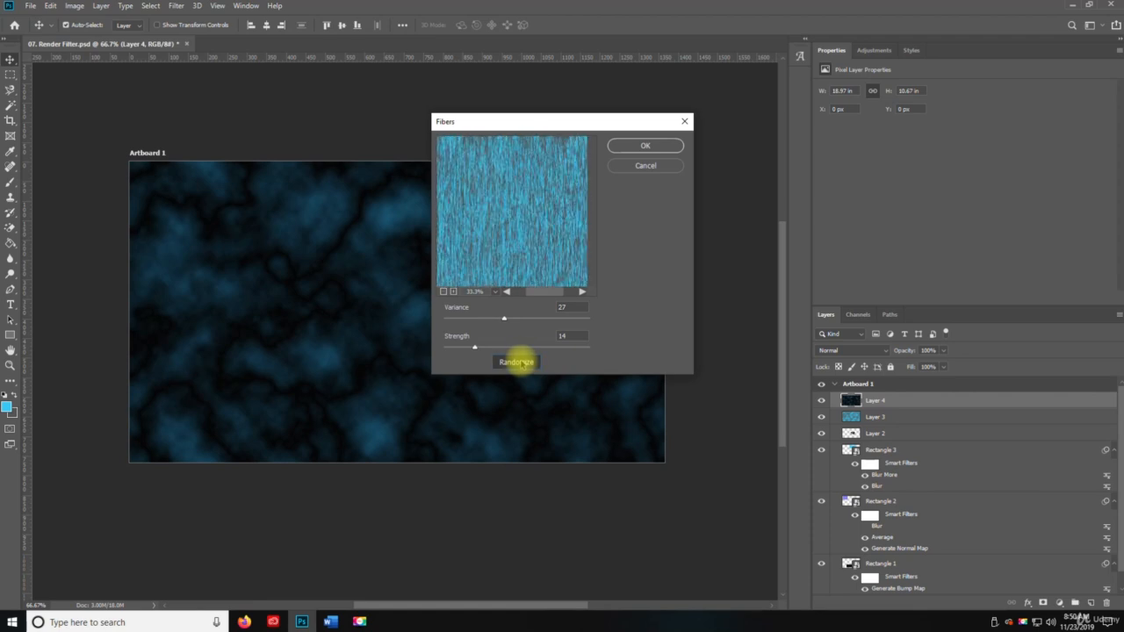
pyautogui.moveTo(564, 349); pyautogui.dragTo(485, 349)
pyautogui.click(645, 147)
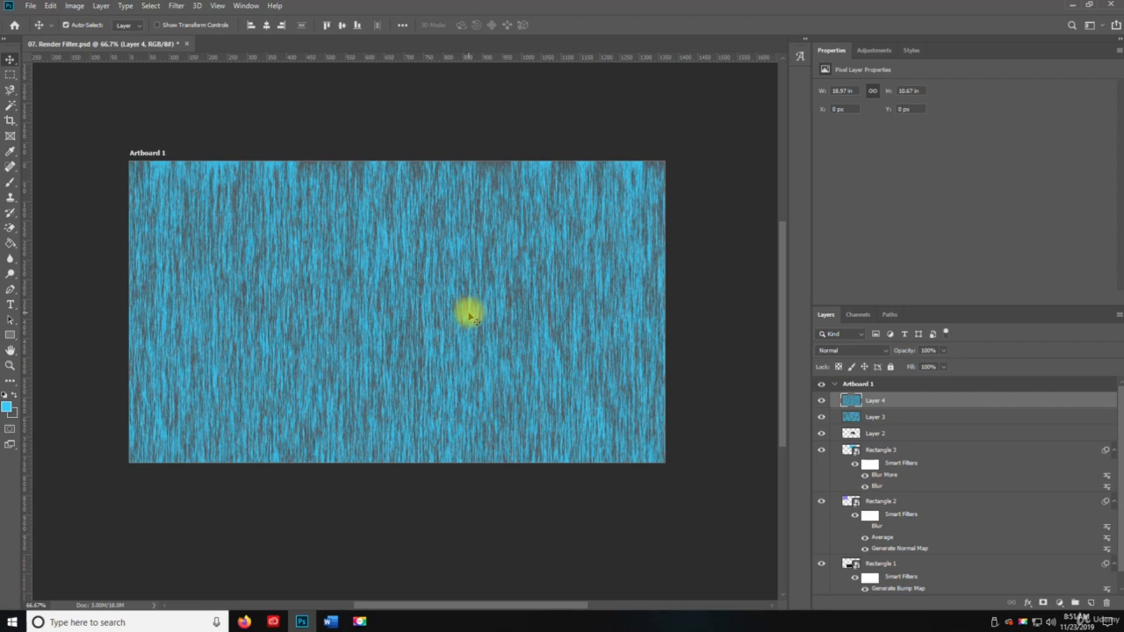
# Undo the Fibers filter on Layer 4 and copy its difference clouds image onto a new layer above it
pyautogui.hotkey('ctrl', 'z')
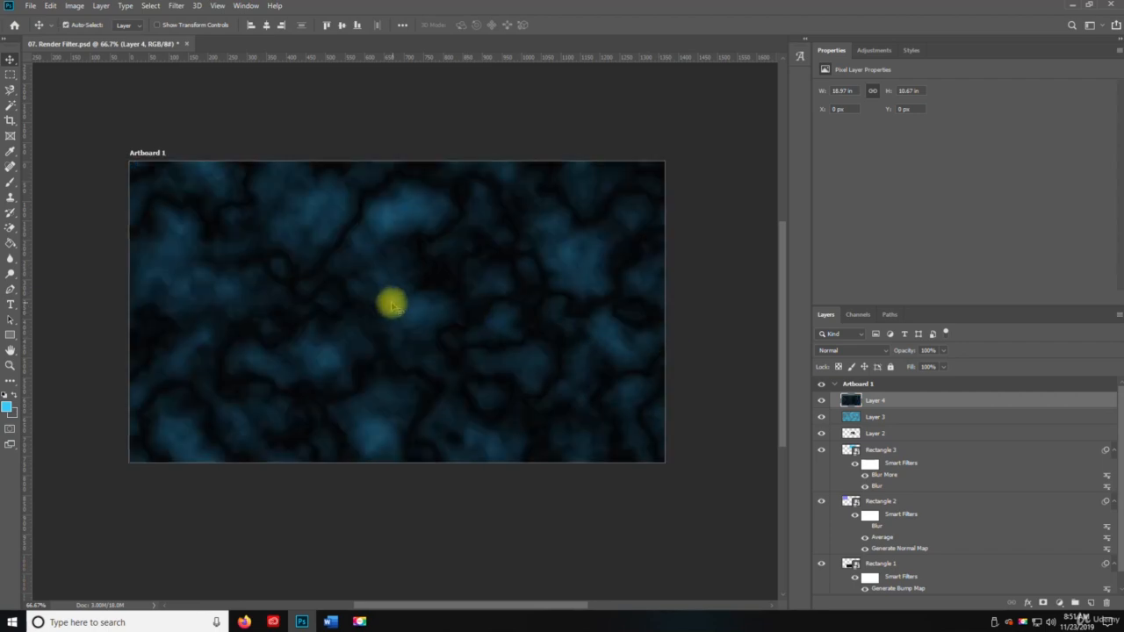
pyautogui.hotkey('ctrl', 'a')
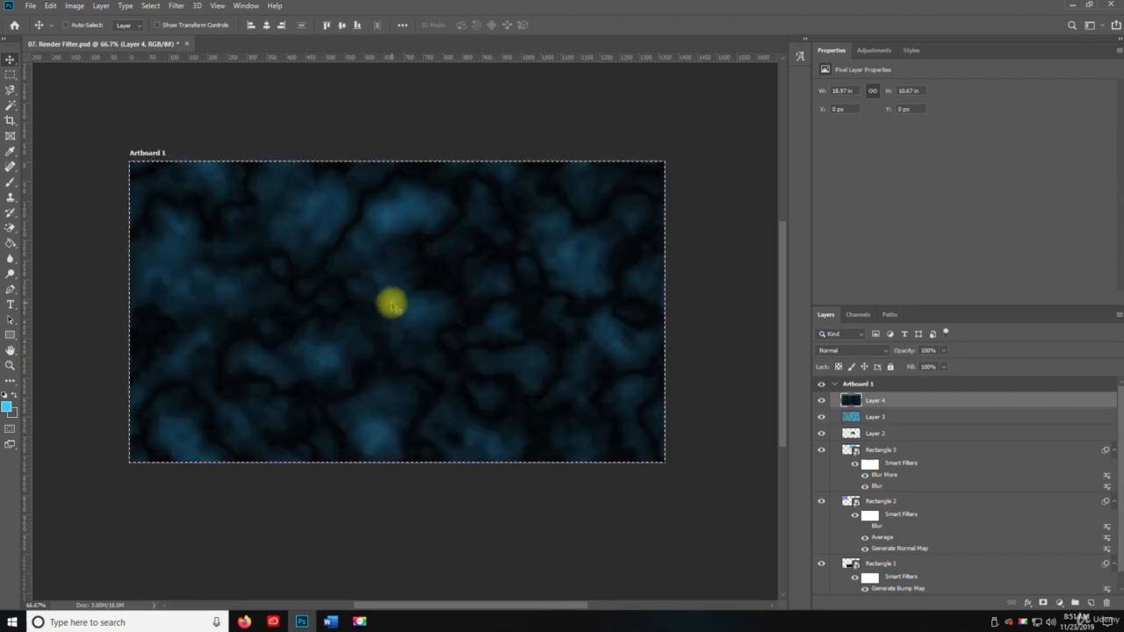
pyautogui.hotkey('ctrl', 'd')
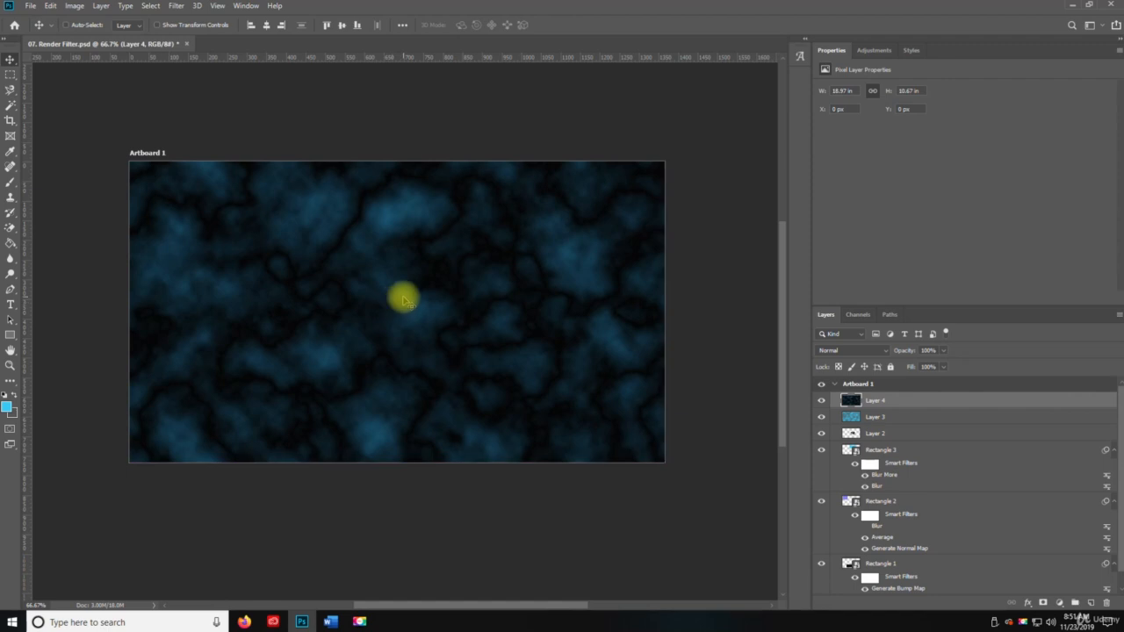
pyautogui.hotkey('ctrl', 'shift', 'n')
pyautogui.press('Return')
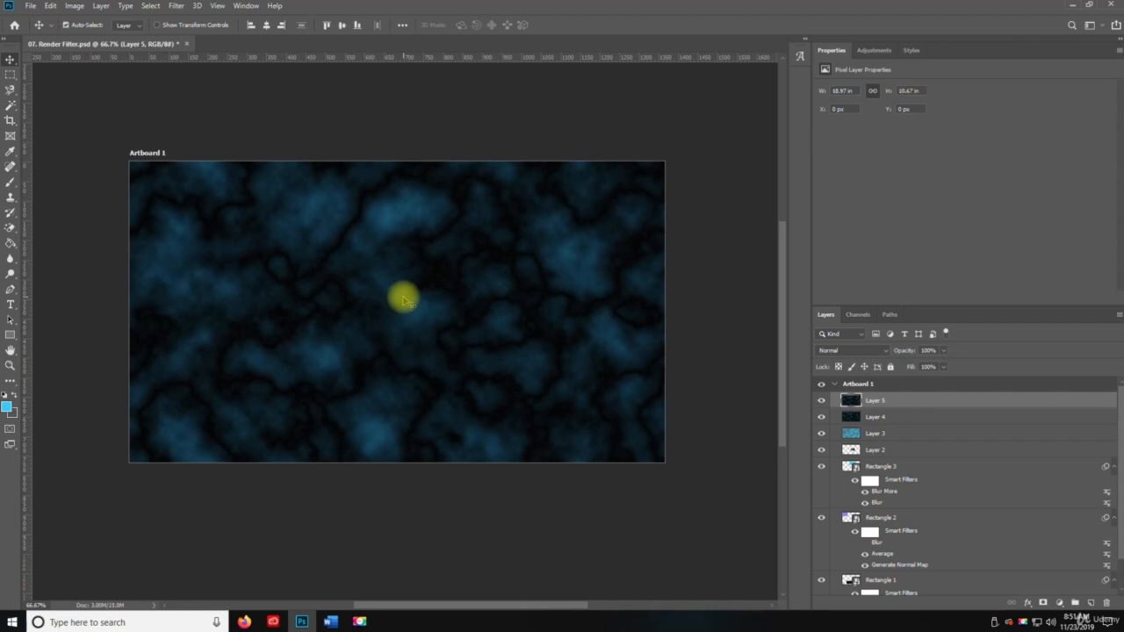
# Apply the Fibers render filter to Layer 5 with variance 27 and strength 18
pyautogui.click(177, 6)
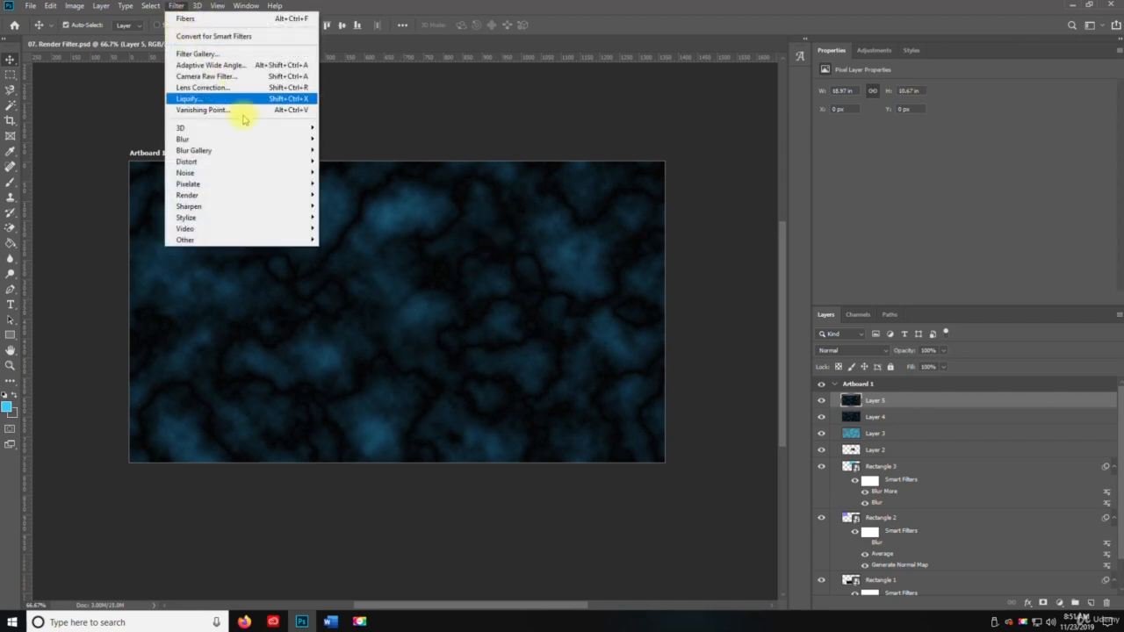
pyautogui.moveTo(275, 197)
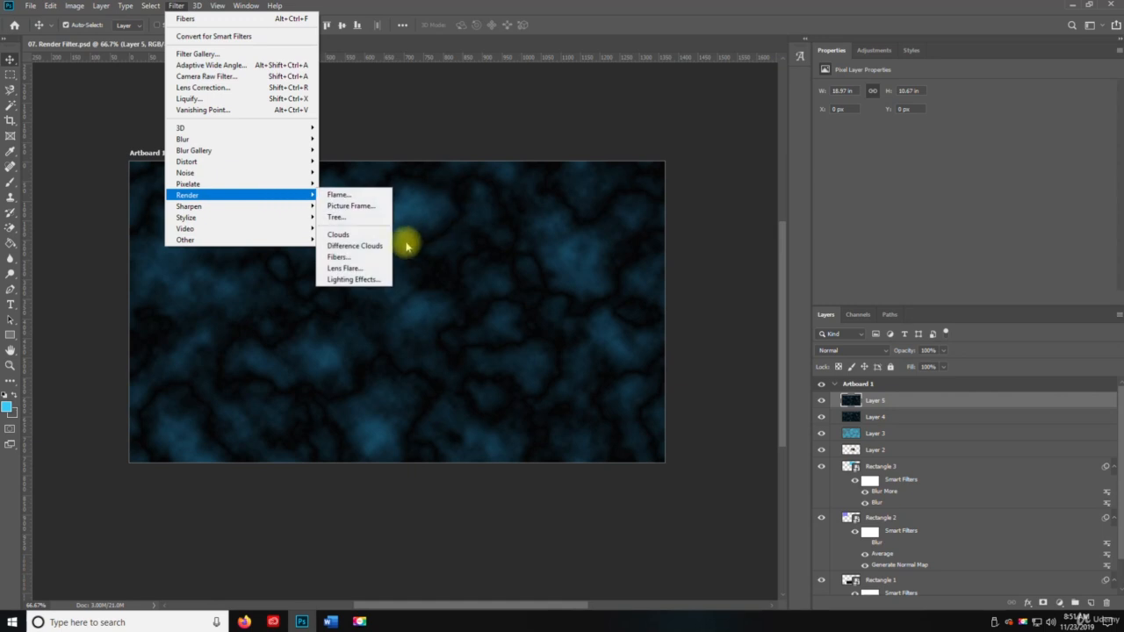
pyautogui.click(356, 257)
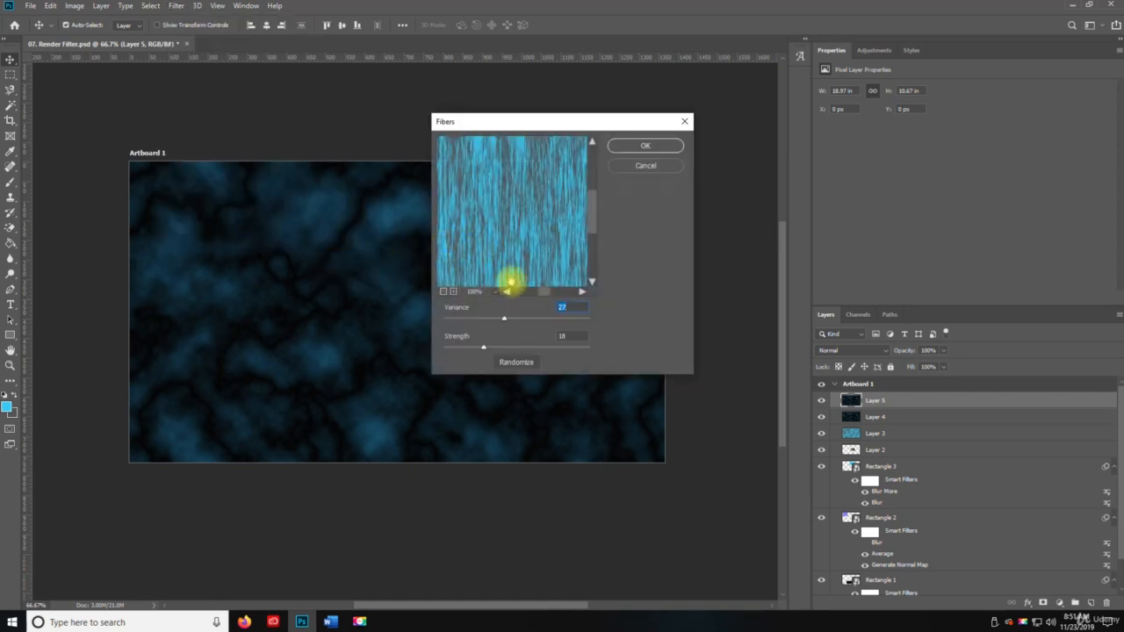
pyautogui.click(645, 145)
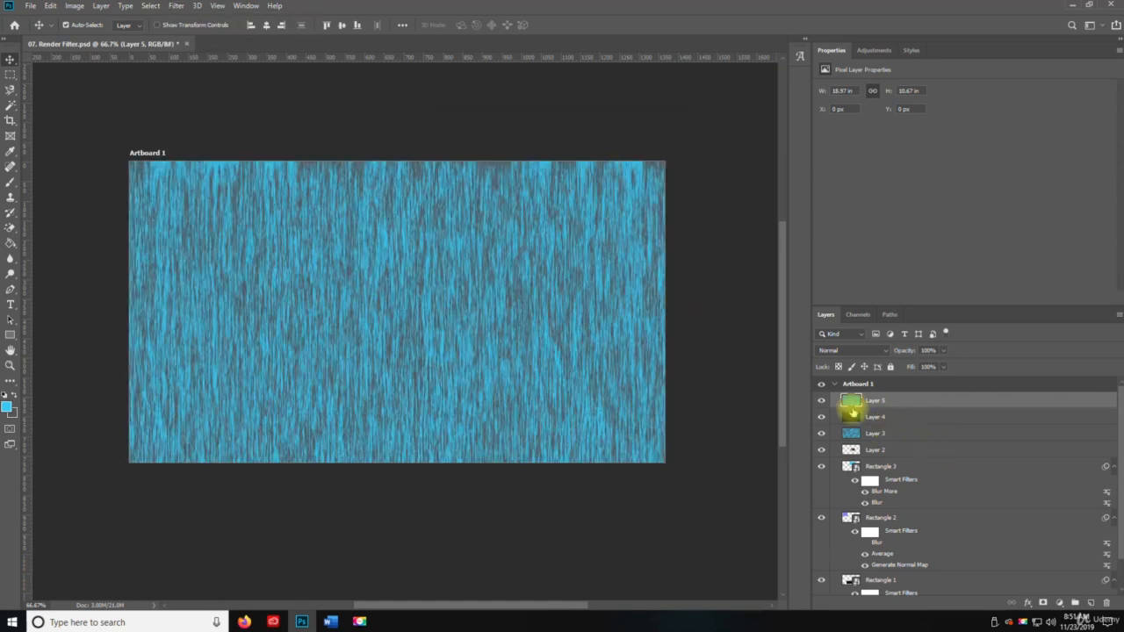
# Compare the Clouds, Difference Clouds and Fibers results by hiding and showing Layers 3, 4 and 5
pyautogui.click(822, 401)
pyautogui.click(821, 417)
pyautogui.click(831, 434)
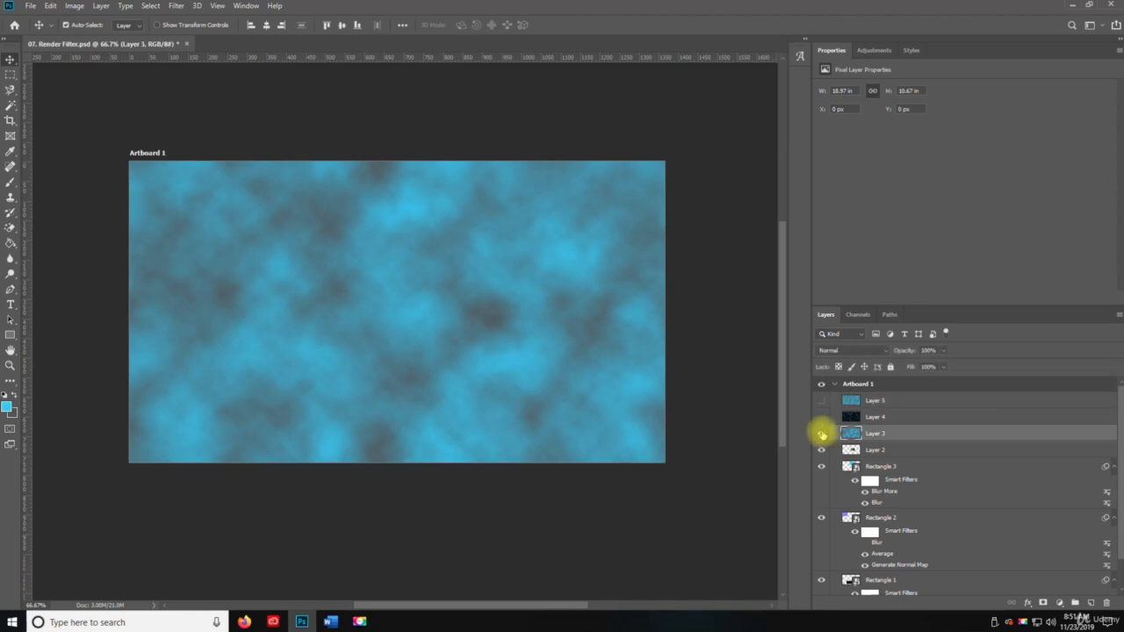
pyautogui.click(821, 434)
pyautogui.click(821, 434)
pyautogui.click(821, 418)
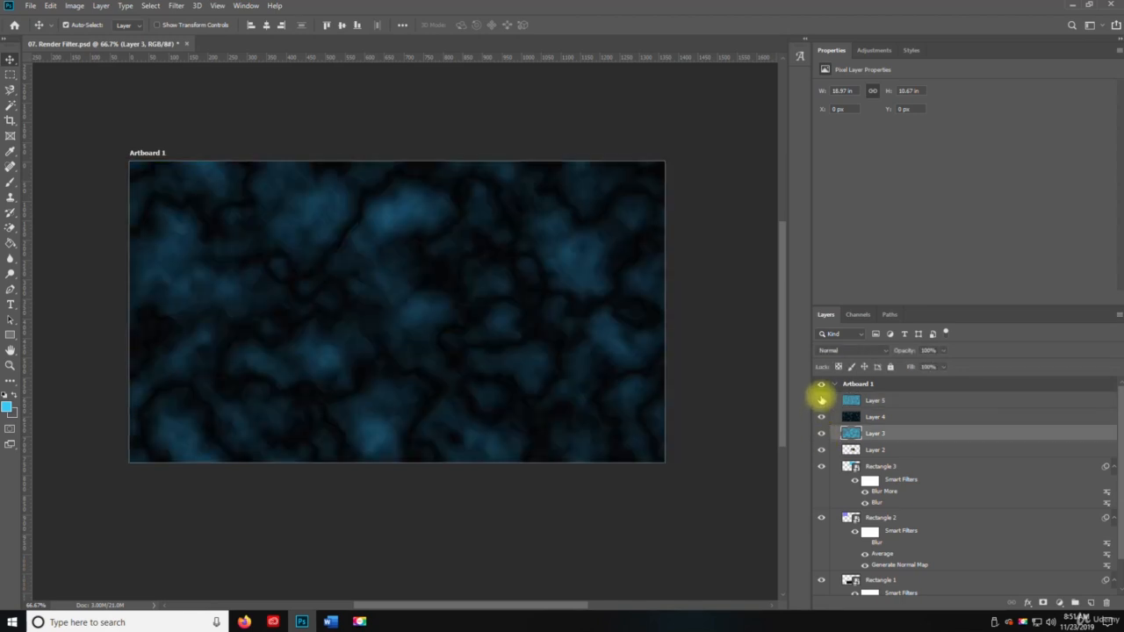
pyautogui.click(822, 401)
pyautogui.click(821, 400)
pyautogui.click(822, 400)
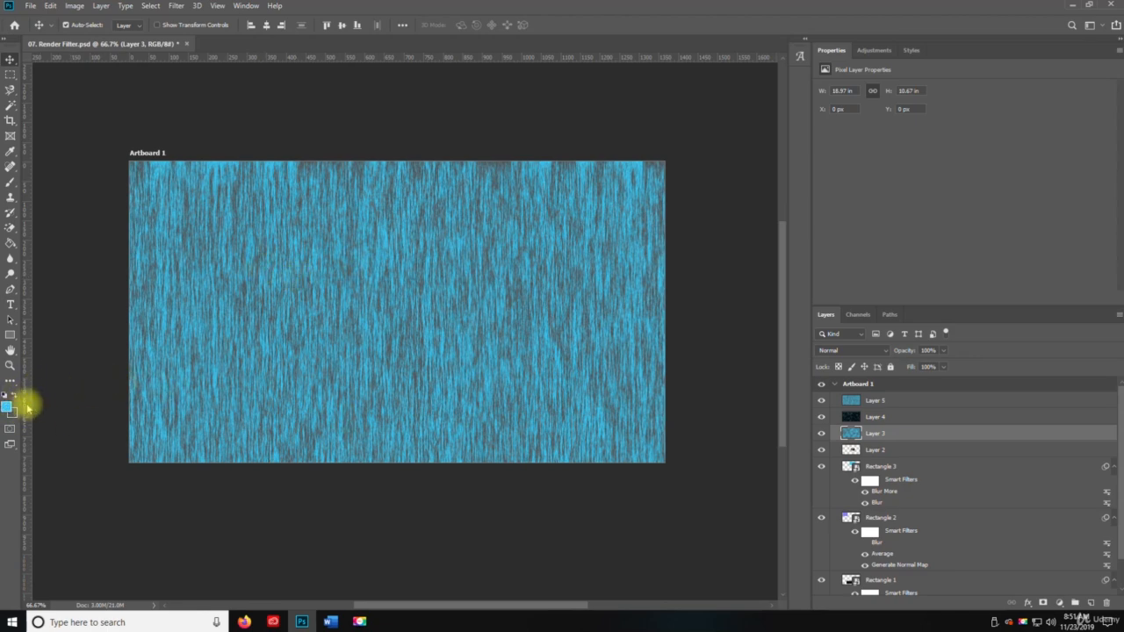
# Add a new layer above Layer 5 and fill it with Clouds using swapped foreground and background colors
pyautogui.click(874, 400)
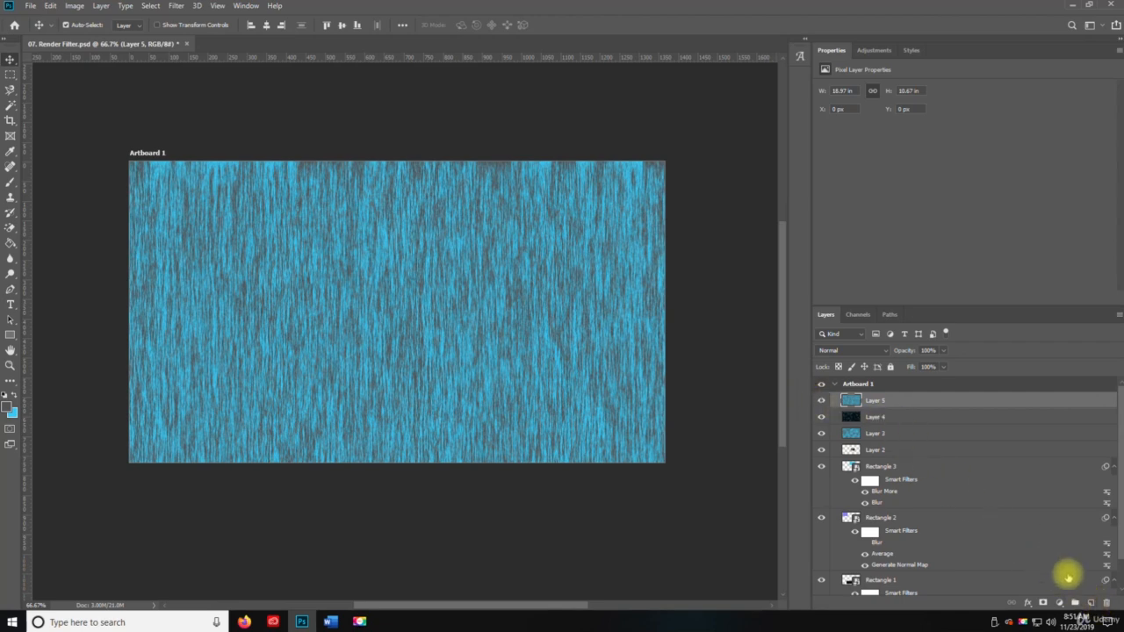
pyautogui.click(1091, 603)
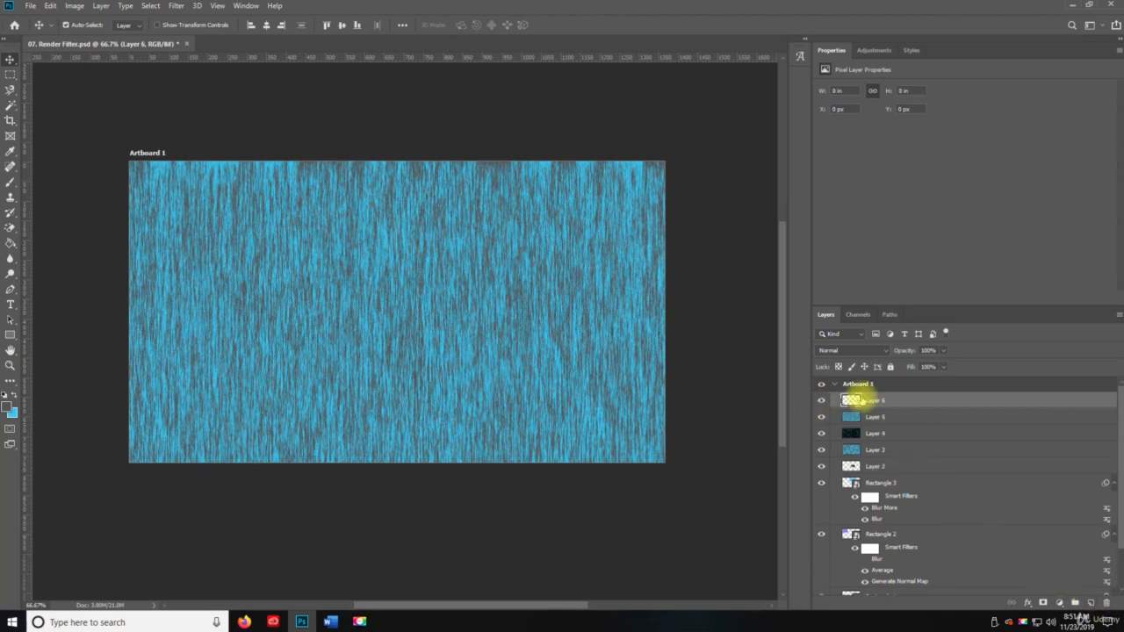
pyautogui.click(179, 7)
pyautogui.moveTo(309, 201)
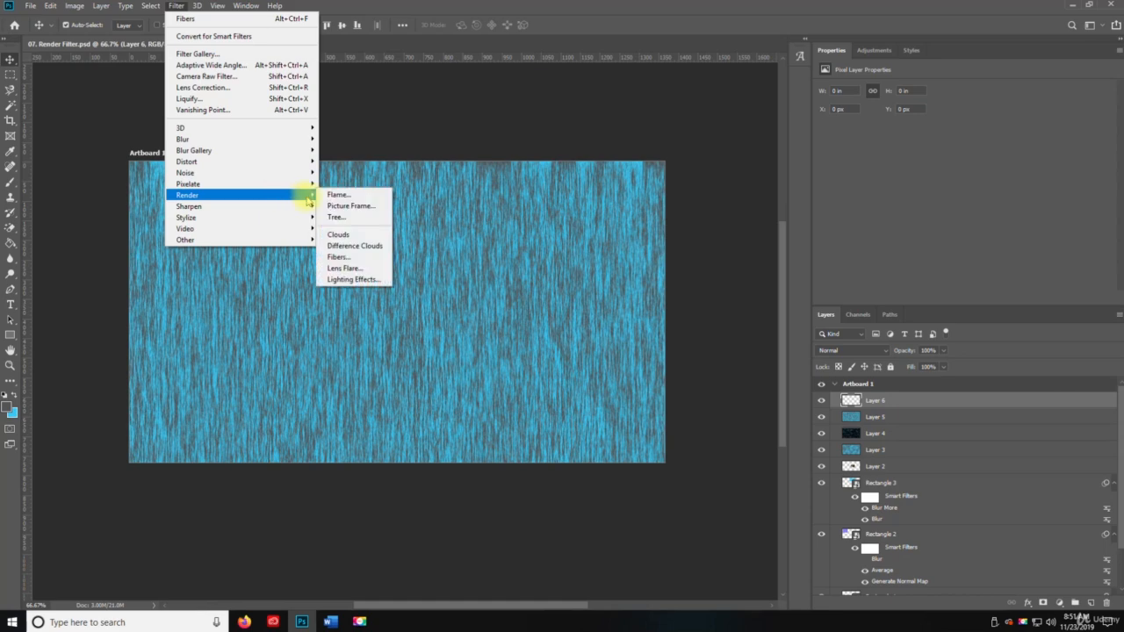
pyautogui.click(362, 244)
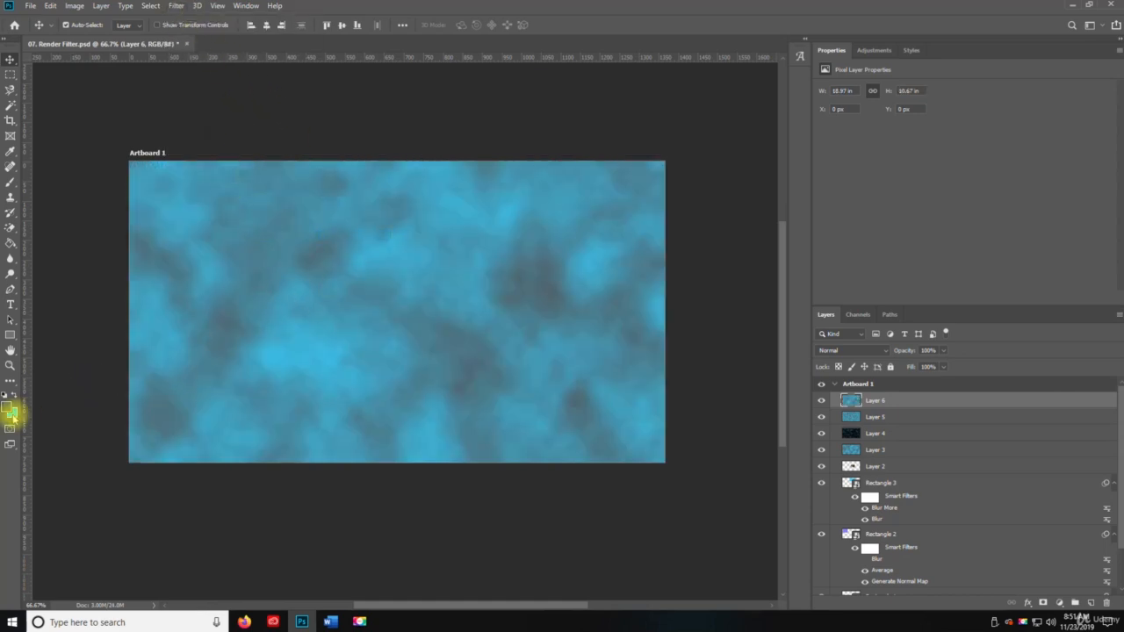
# Apply the Difference Clouds render filter to the clouds on Layer 6
pyautogui.click(176, 7)
pyautogui.moveTo(258, 190)
pyautogui.click(357, 247)
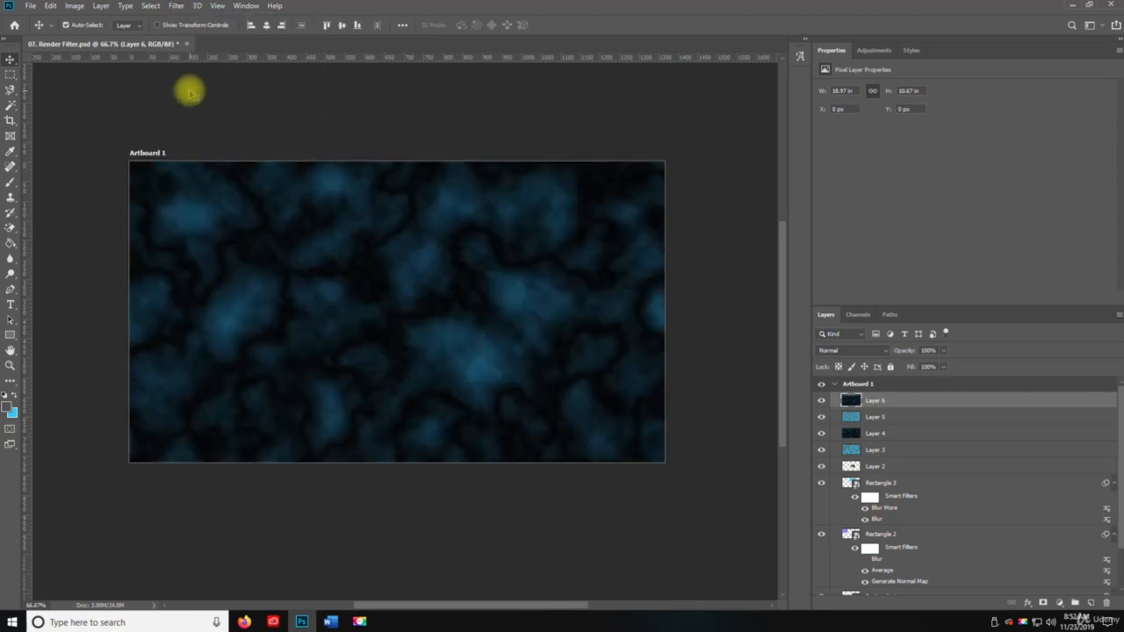
# Apply the Fibers render filter to Layer 6 with variance 61 and compare it with the layer below
pyautogui.click(179, 7)
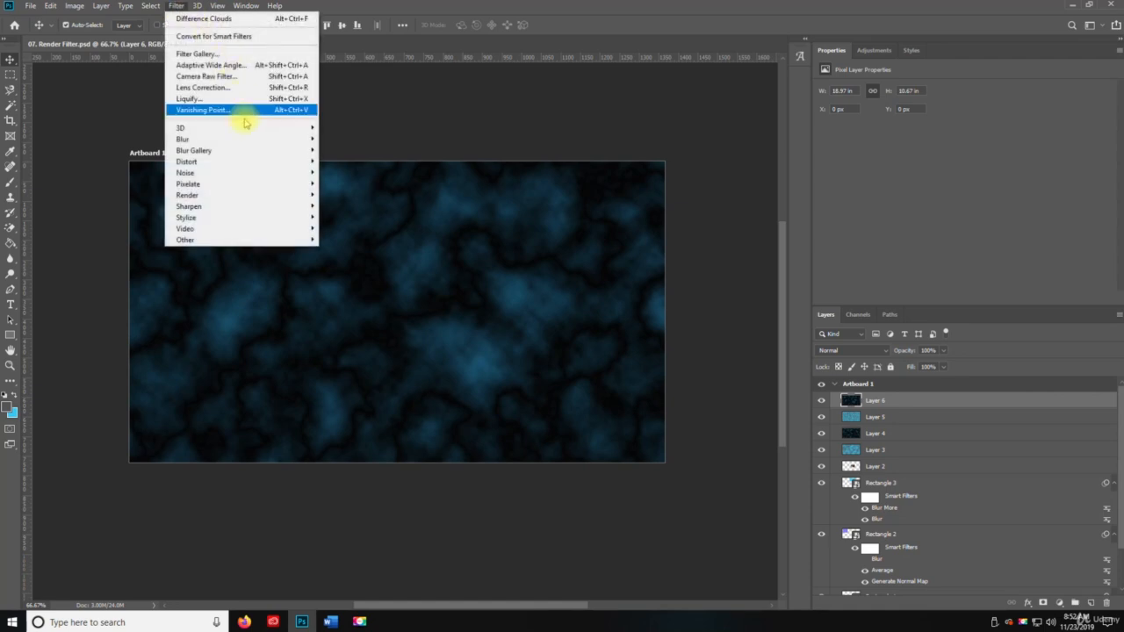
pyautogui.moveTo(279, 194)
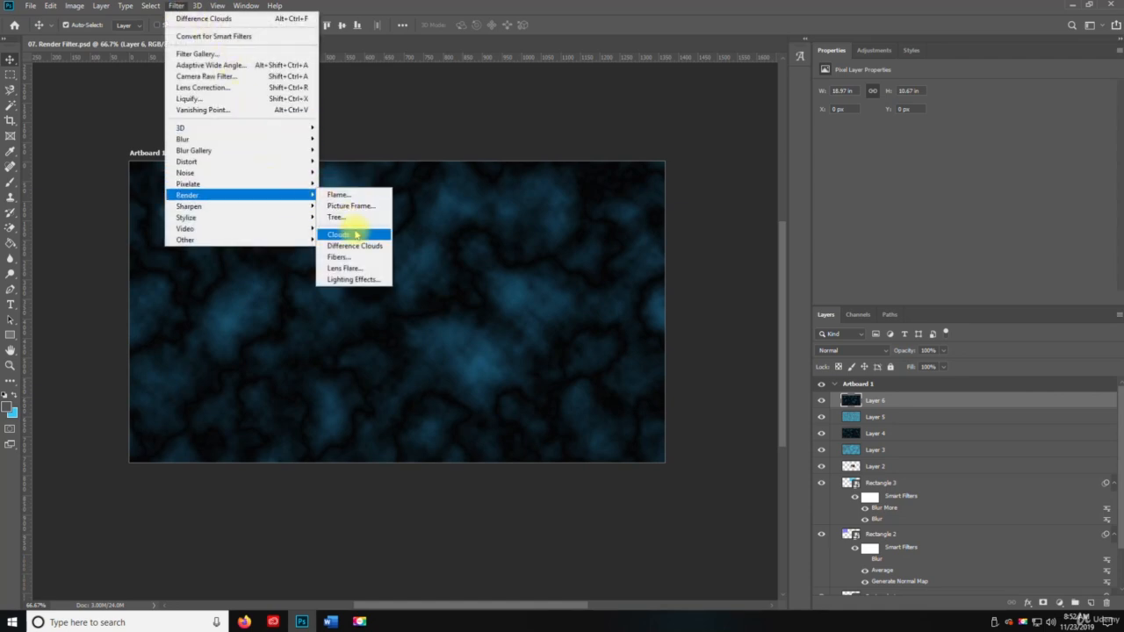
pyautogui.click(365, 256)
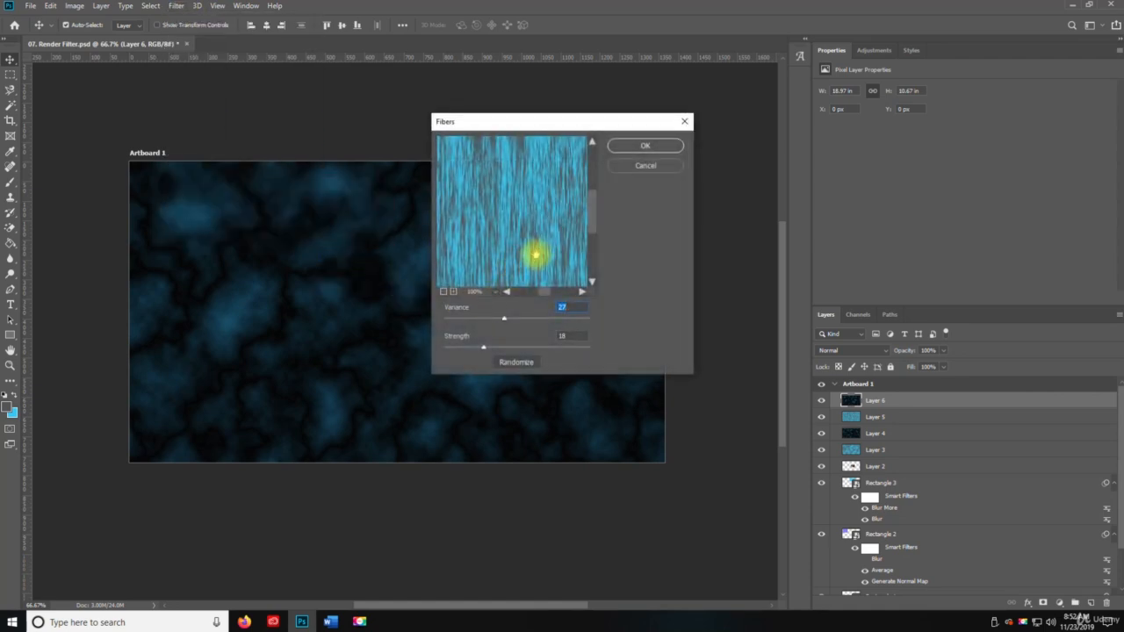
pyautogui.moveTo(536, 255); pyautogui.dragTo(449, 219)
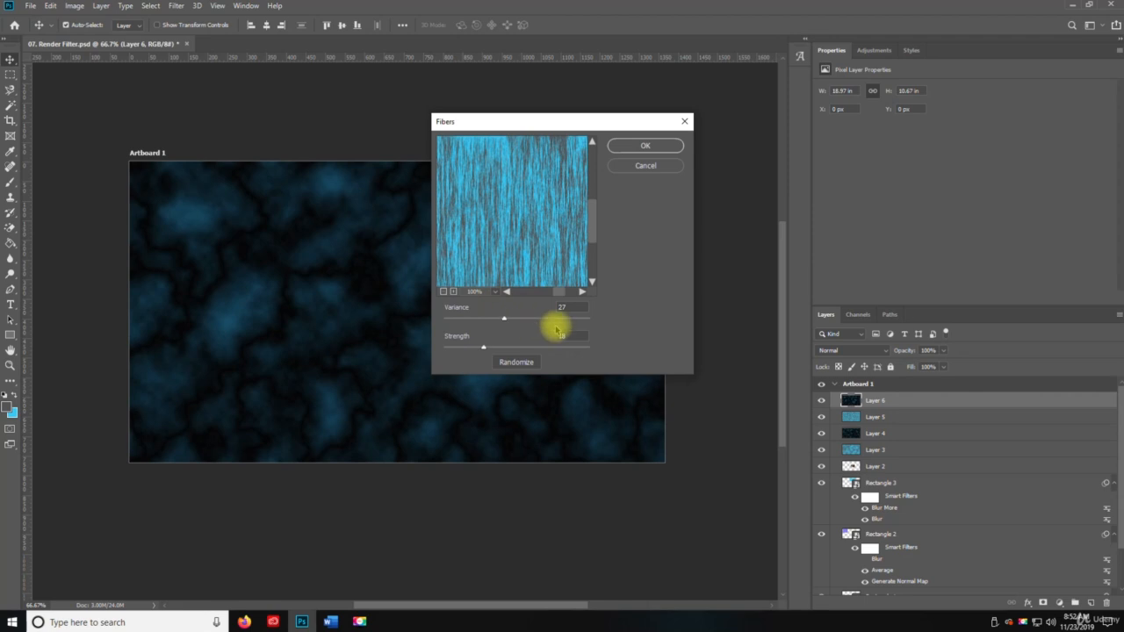
pyautogui.moveTo(566, 320); pyautogui.dragTo(591, 318)
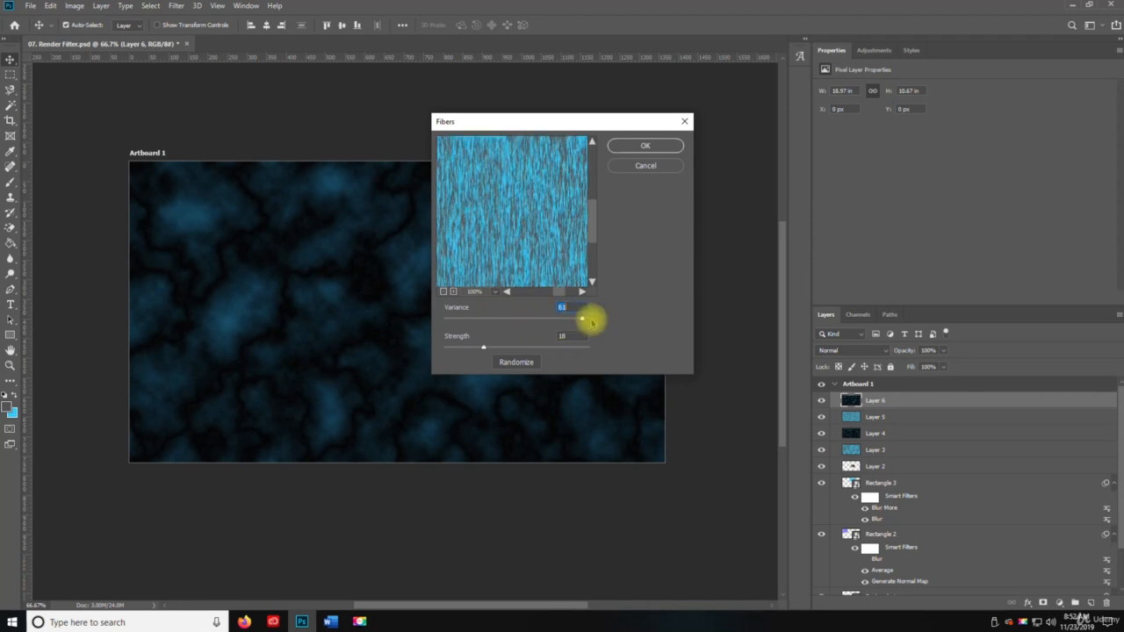
pyautogui.click(659, 147)
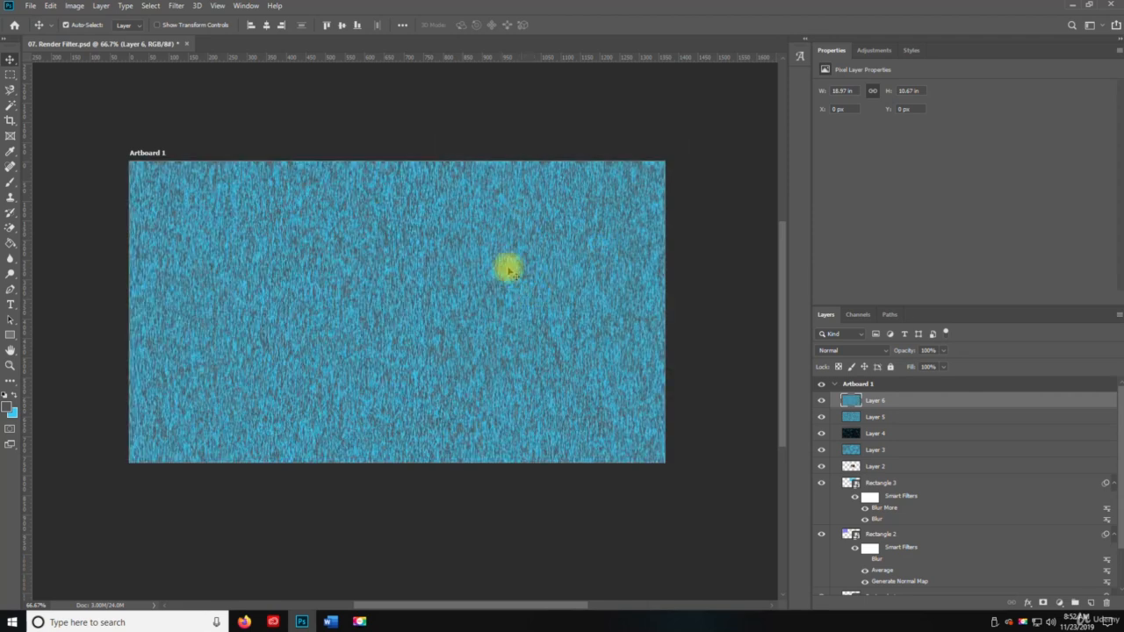
pyautogui.click(822, 400)
pyautogui.click(821, 401)
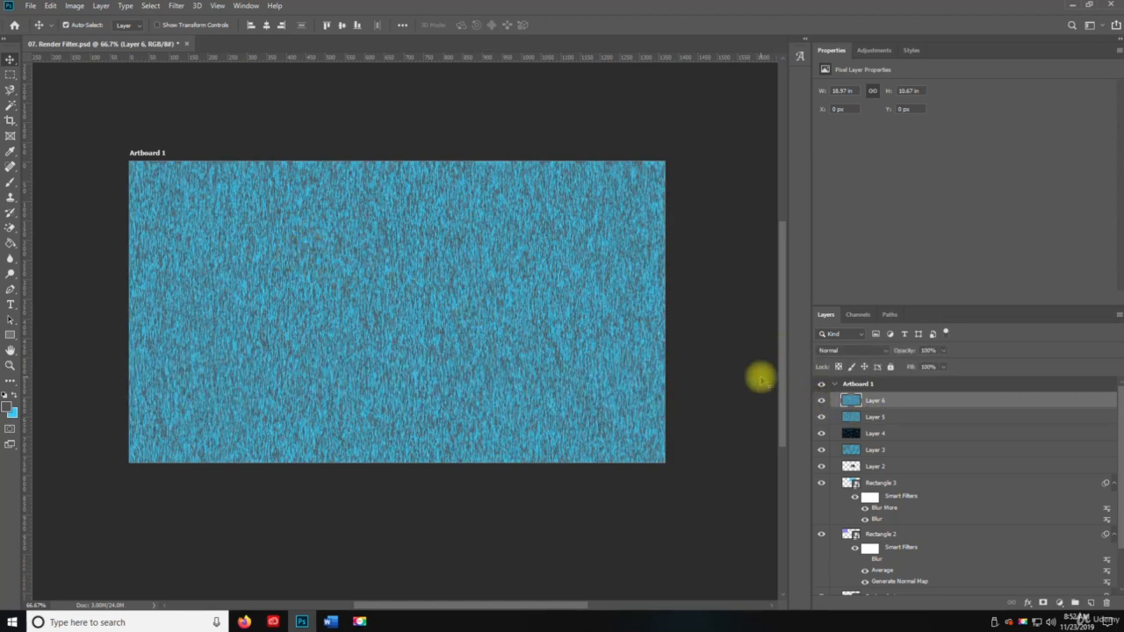
# Save the document and try the Lens Flare render filter on a new empty layer above Layer 6
pyautogui.hotkey('ctrl', 's')
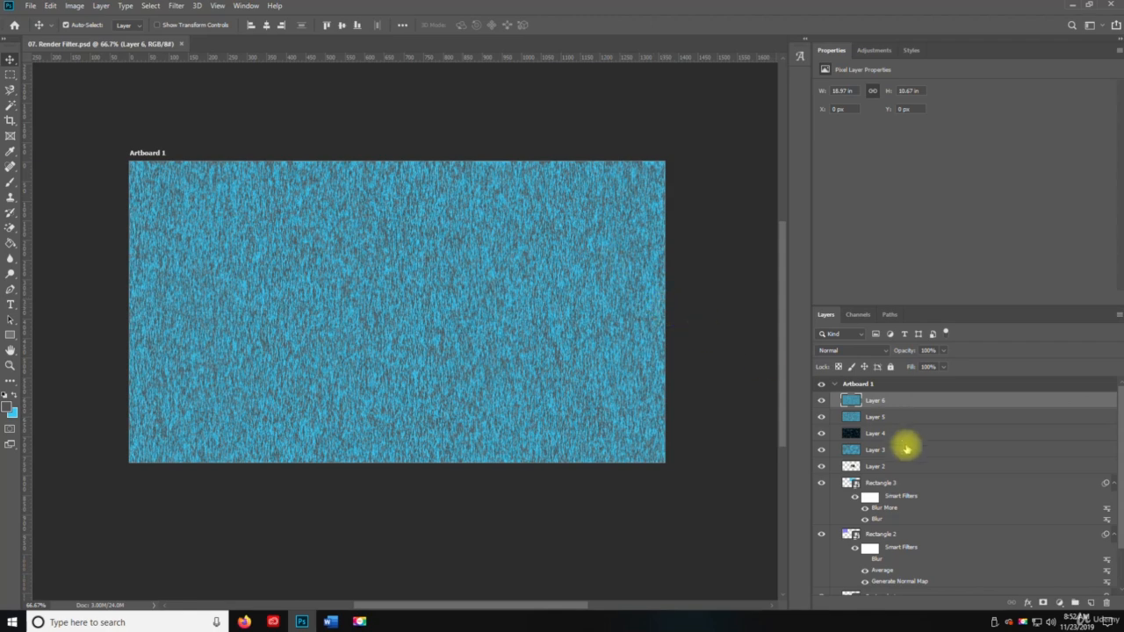
pyautogui.click(1091, 603)
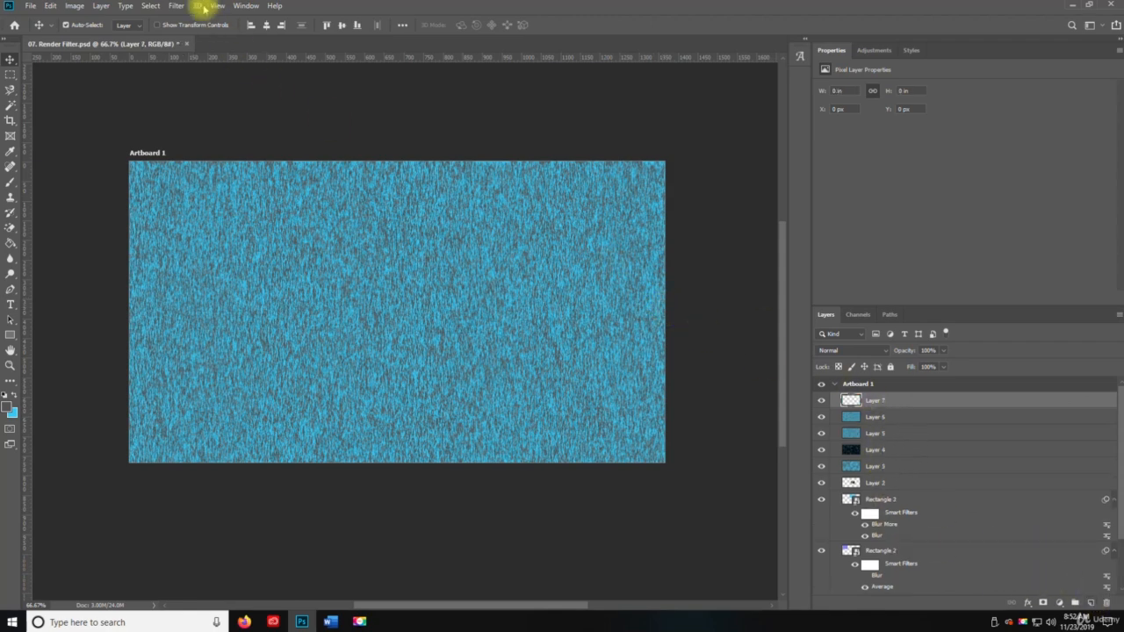
pyautogui.click(176, 7)
pyautogui.moveTo(284, 197)
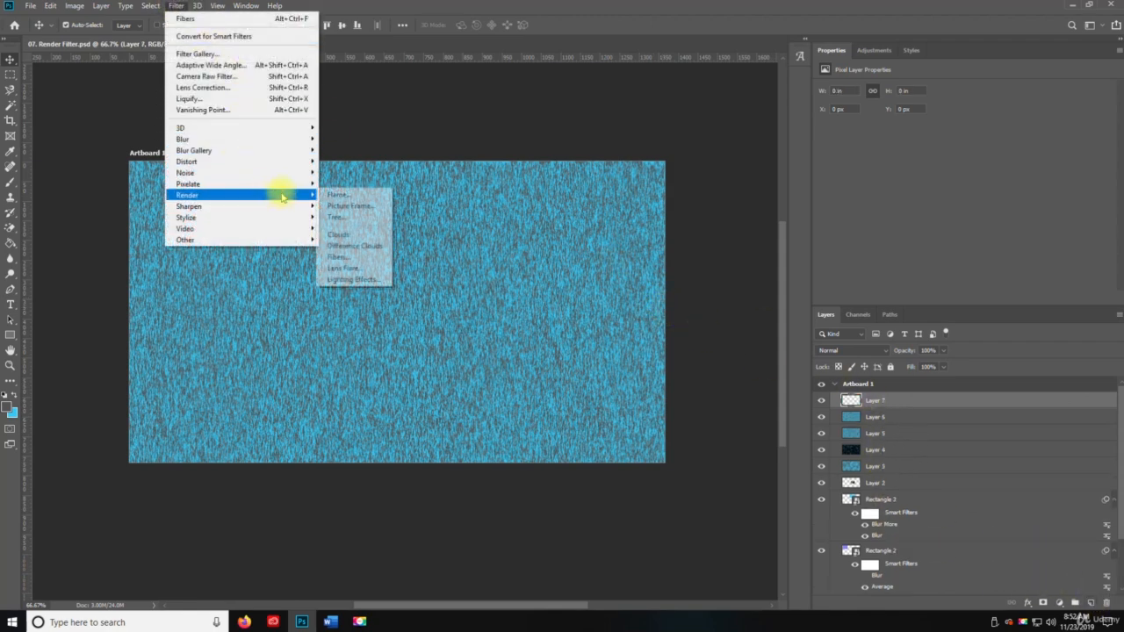
pyautogui.click(351, 267)
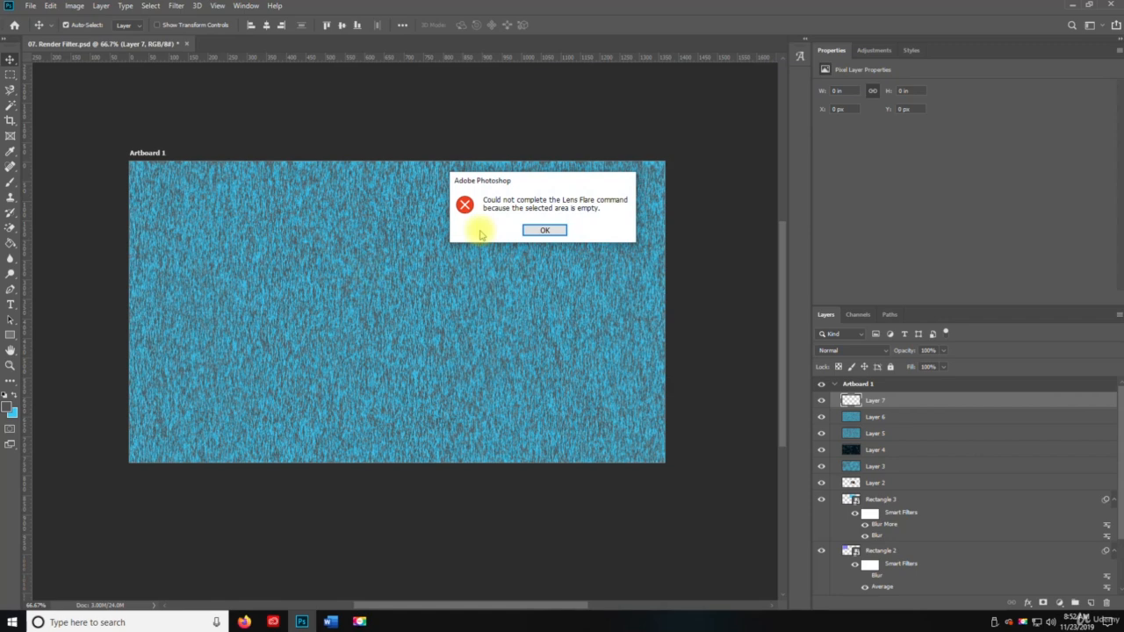
pyautogui.click(544, 231)
# Fill the empty Layer 7 with a merged copy of the visible artwork
pyautogui.click(871, 420)
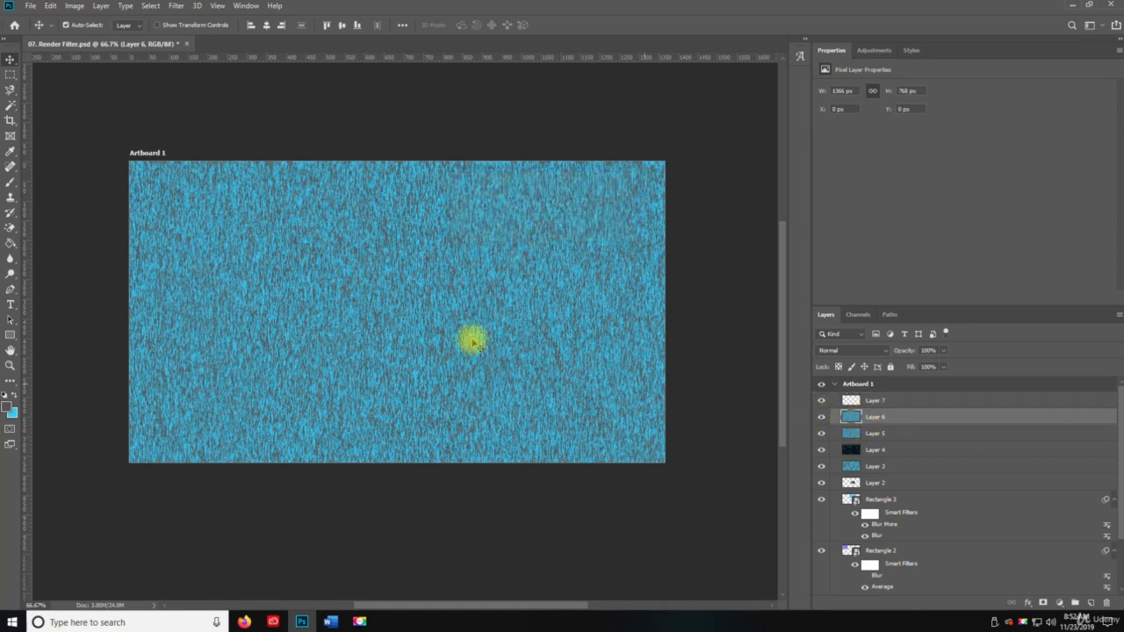
pyautogui.hotkey('ctrl', 'a')
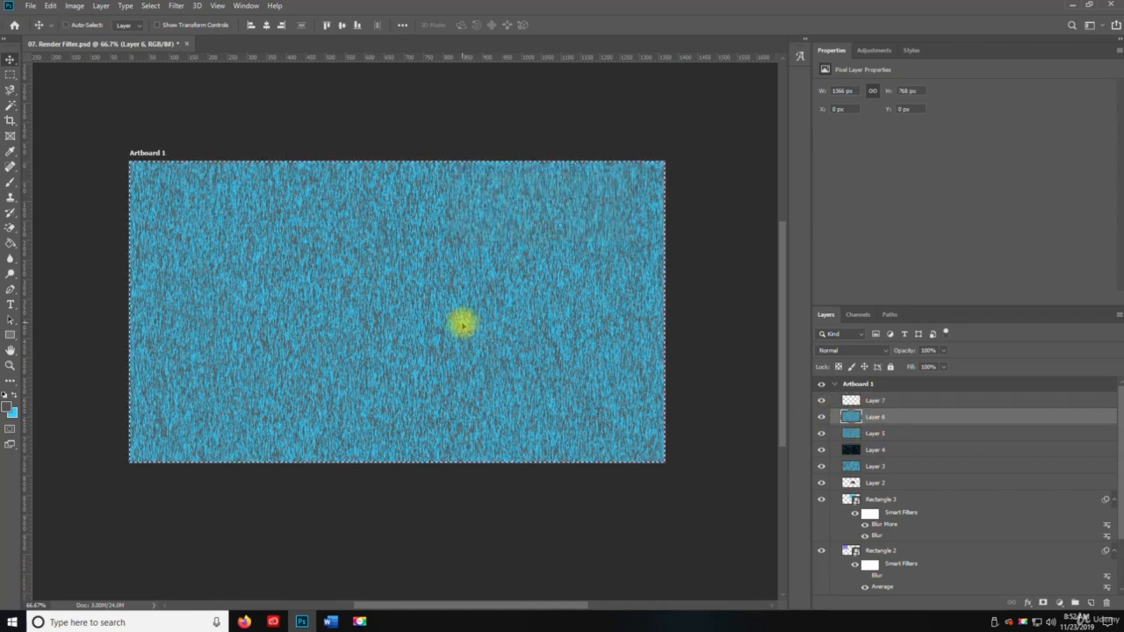
pyautogui.hotkey('ctrl', 'd')
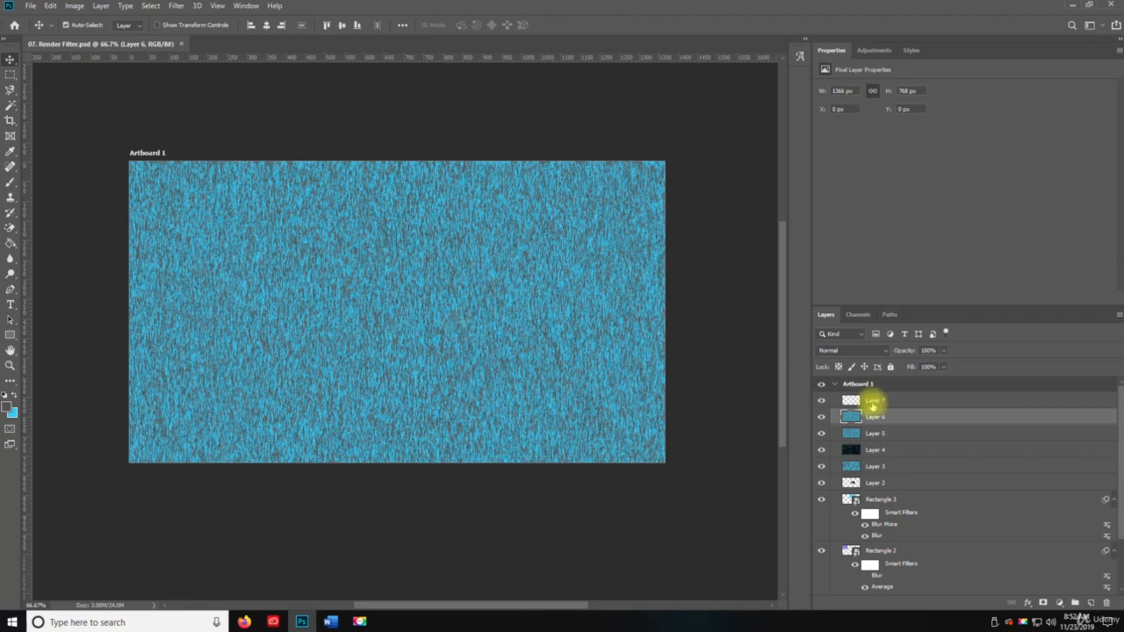
pyautogui.click(874, 401)
pyautogui.hotkey('ctrl', 'shift', 'alt', 'e')
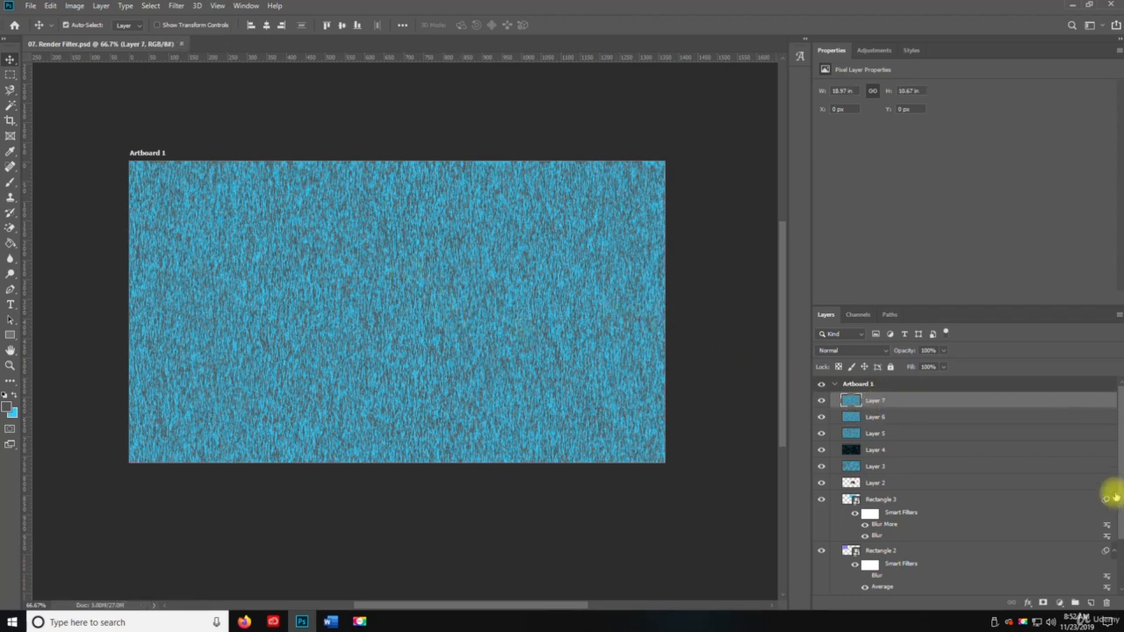
# Apply a Lens Flare to Layer 7 with 100% brightness and 50-300mm Zoom lens, centering the flare slightly right of the image's middle
pyautogui.click(176, 6)
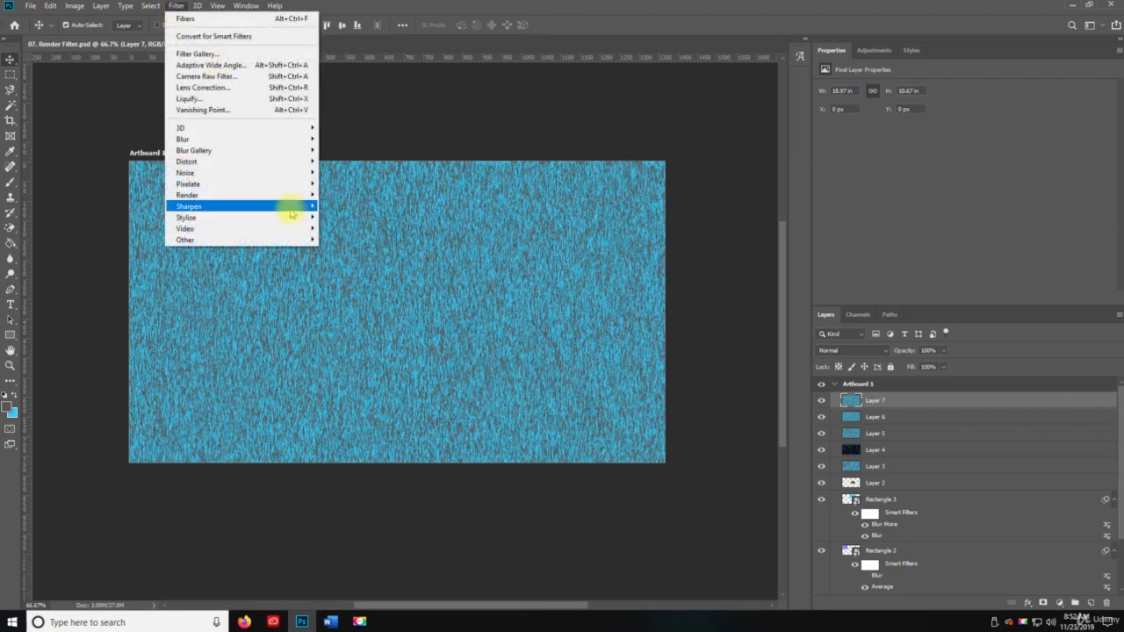
pyautogui.moveTo(261, 195)
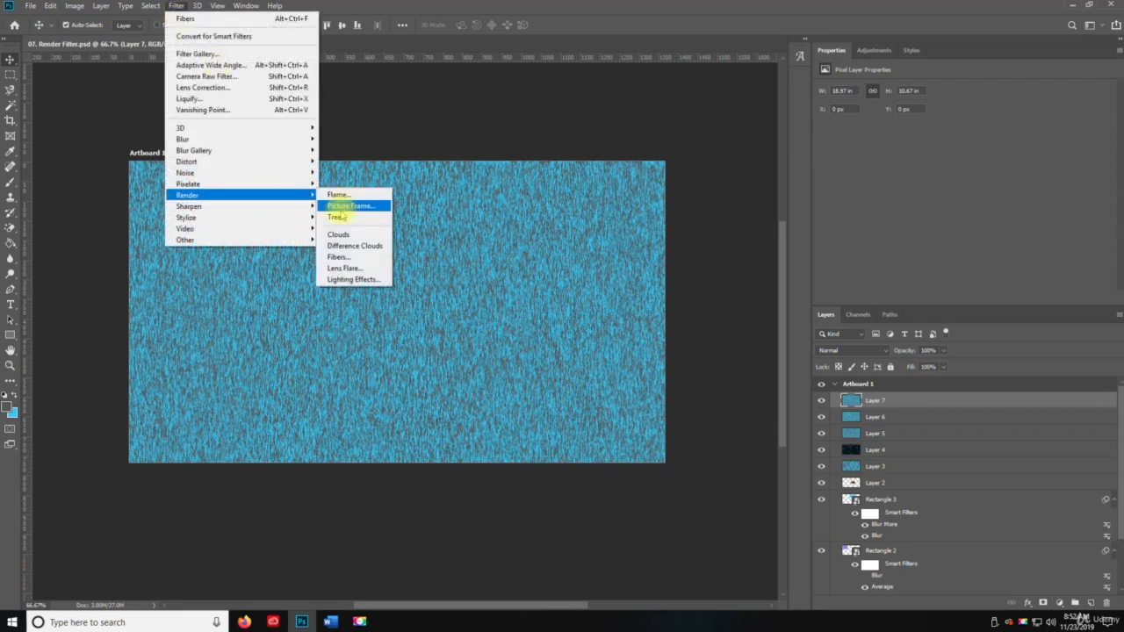
pyautogui.click(346, 268)
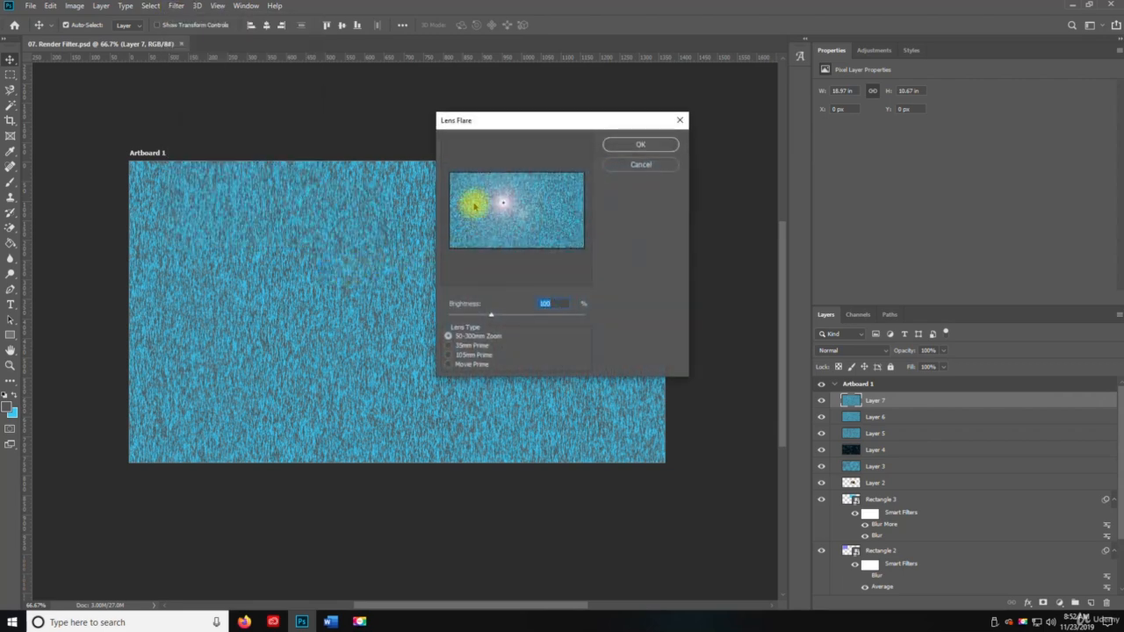
pyautogui.moveTo(502, 203); pyautogui.dragTo(531, 211)
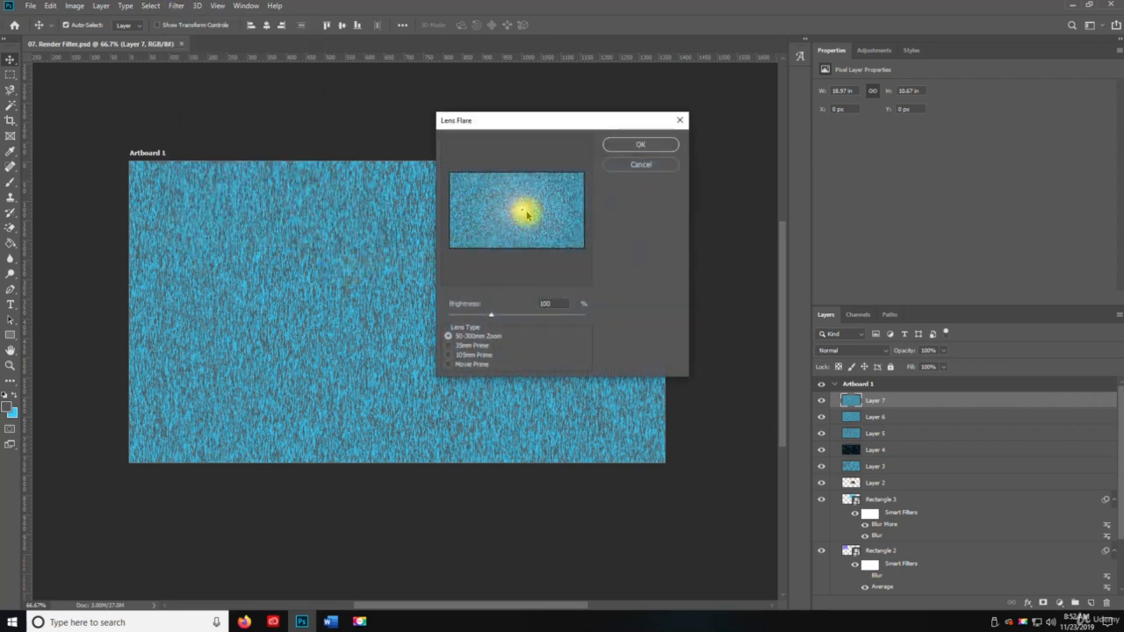
pyautogui.click(622, 145)
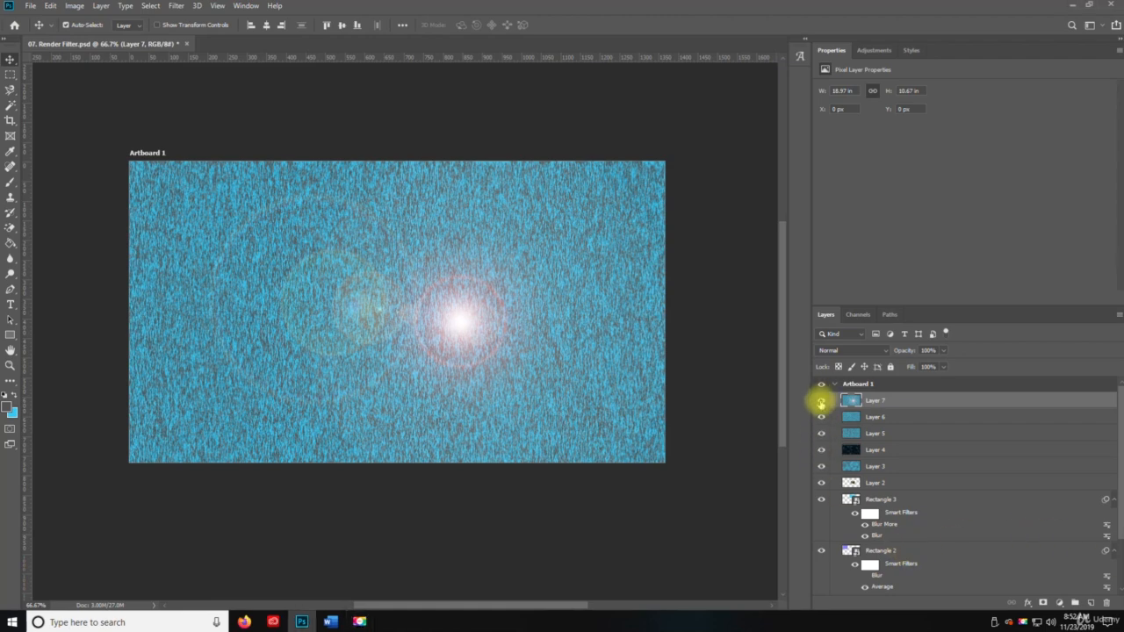
# Hide Layers 3 to 7 and move the kitten picture on Layer 2 left to about X 487 px, Y 287 px
pyautogui.moveTo(821, 404); pyautogui.dragTo(824, 479)
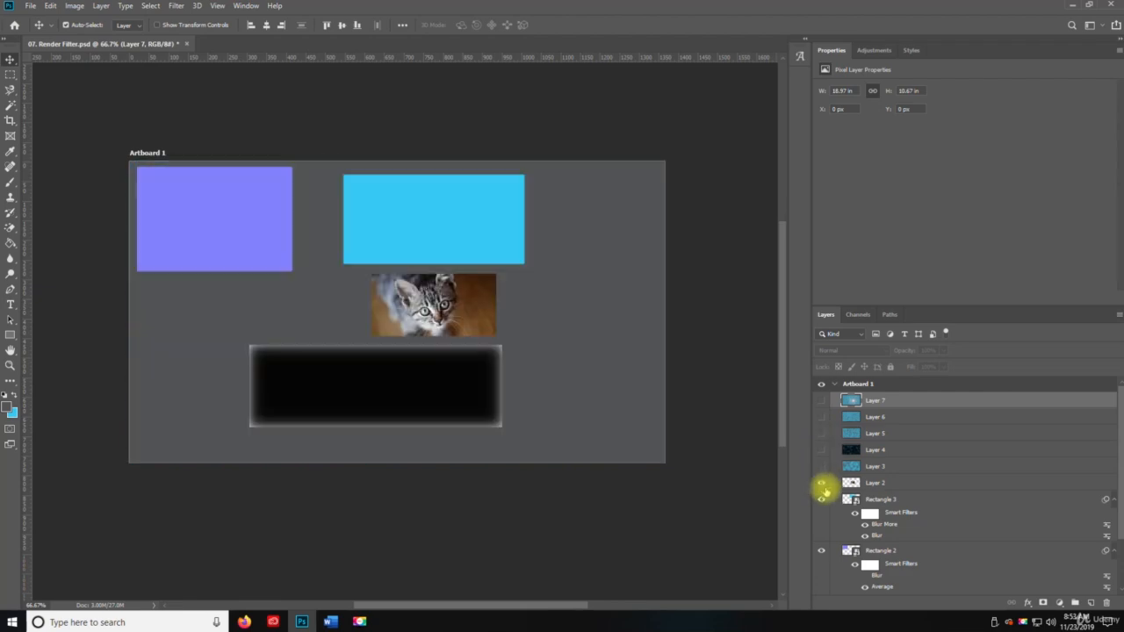
pyautogui.click(875, 485)
pyautogui.moveTo(414, 306); pyautogui.dragTo(385, 308)
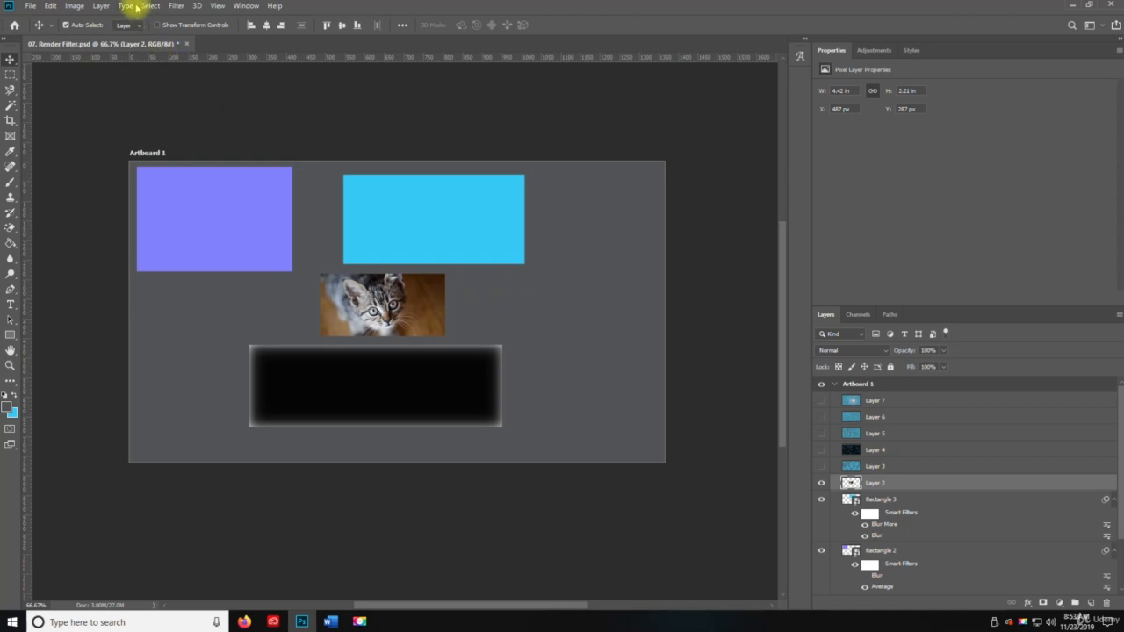
# Apply a Lens Flare with 157% brightness and 50-300mm Zoom lens to the kitten picture, and inspect the result up close
pyautogui.click(177, 7)
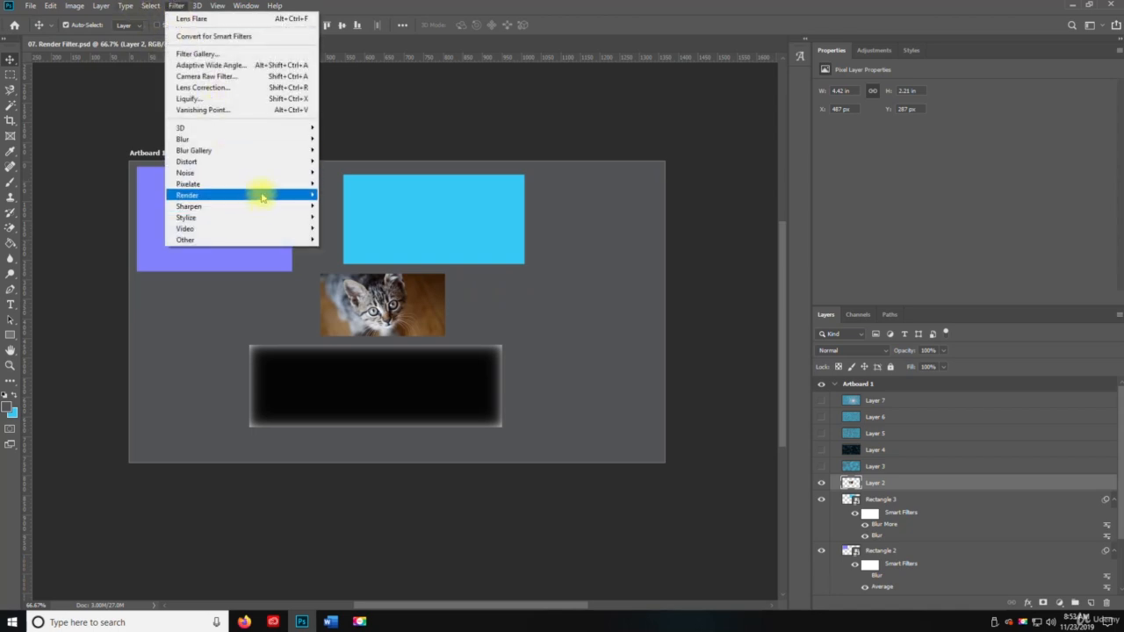
pyautogui.moveTo(261, 198)
pyautogui.click(338, 272)
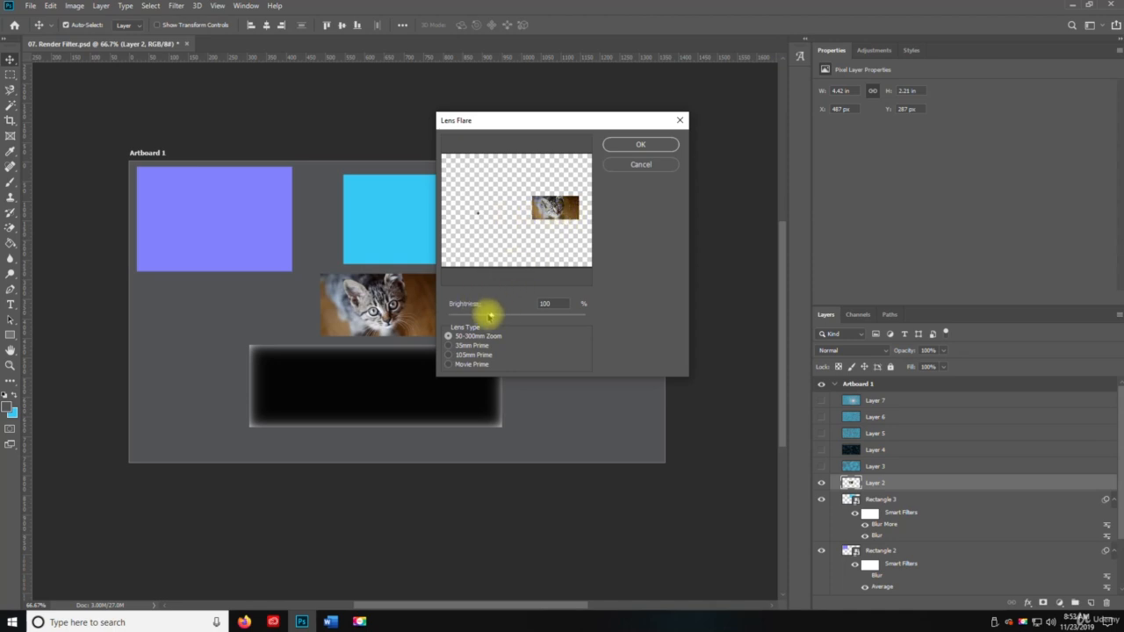
pyautogui.moveTo(503, 314); pyautogui.dragTo(530, 269)
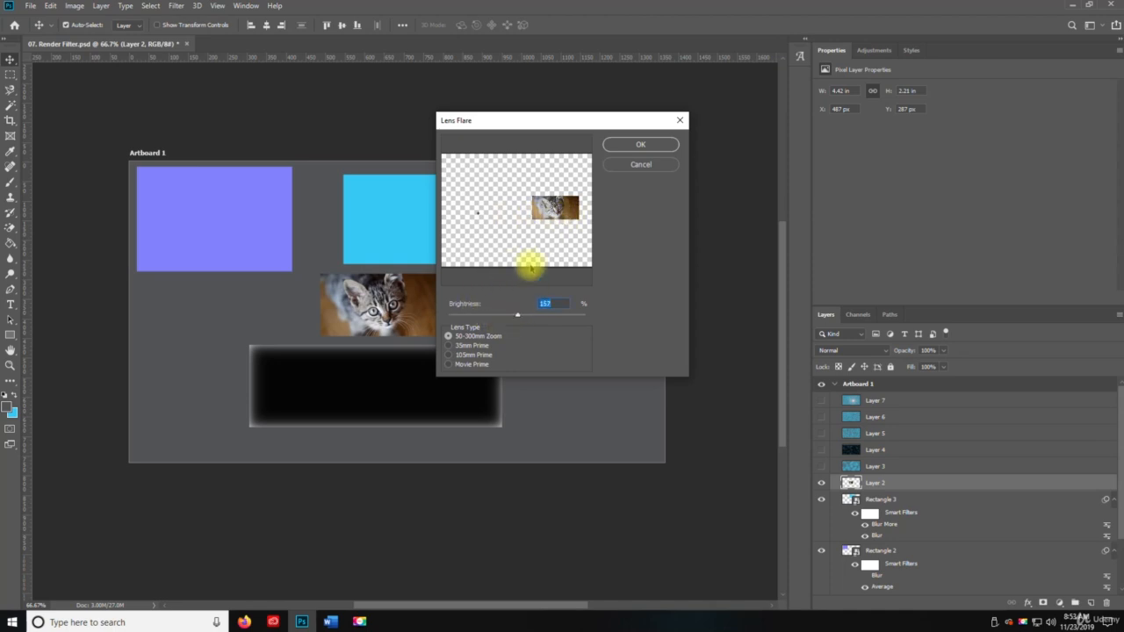
pyautogui.click(641, 145)
pyautogui.press('z')
pyautogui.click(410, 332)
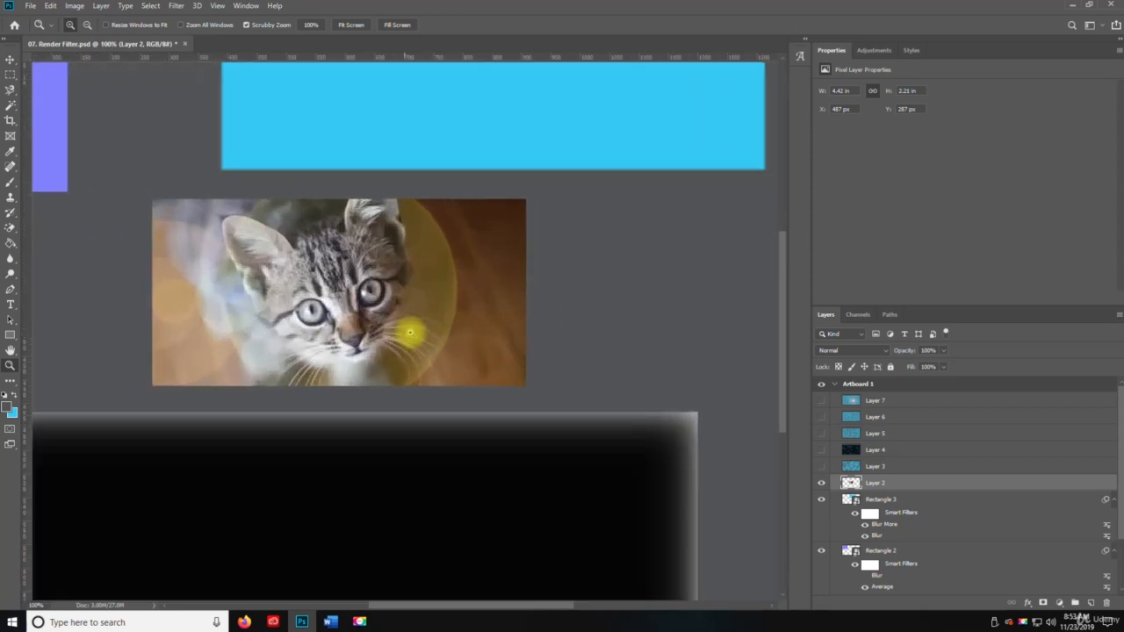
pyautogui.keyDown('alt'); pyautogui.click(327, 323); pyautogui.keyUp('alt')
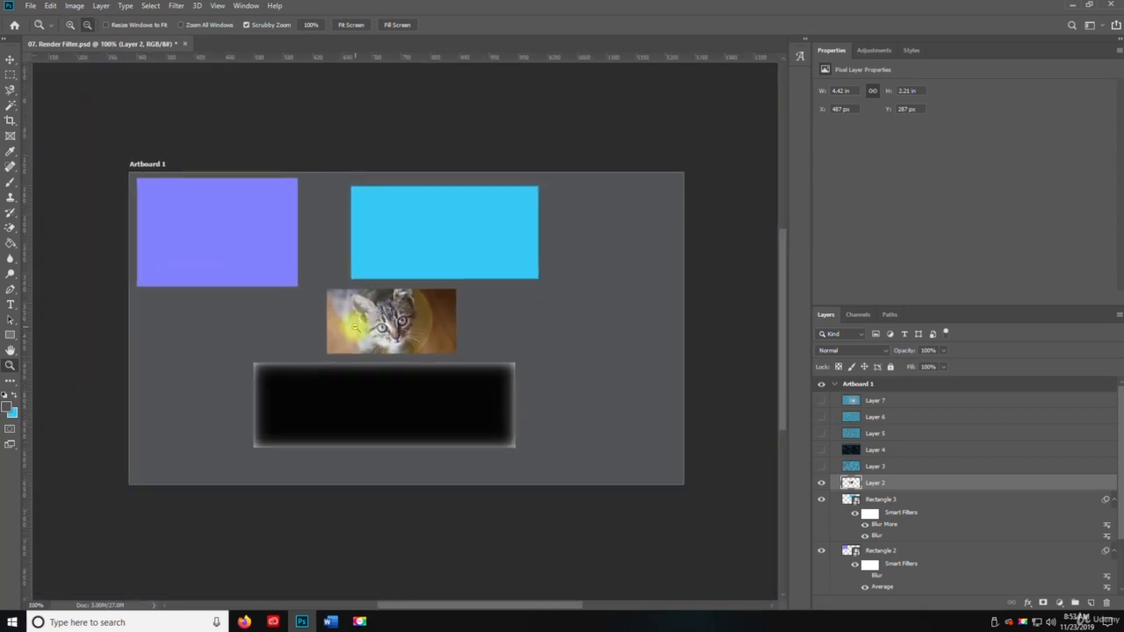
pyautogui.keyDown('alt'); pyautogui.click(355, 328); pyautogui.keyUp('alt')
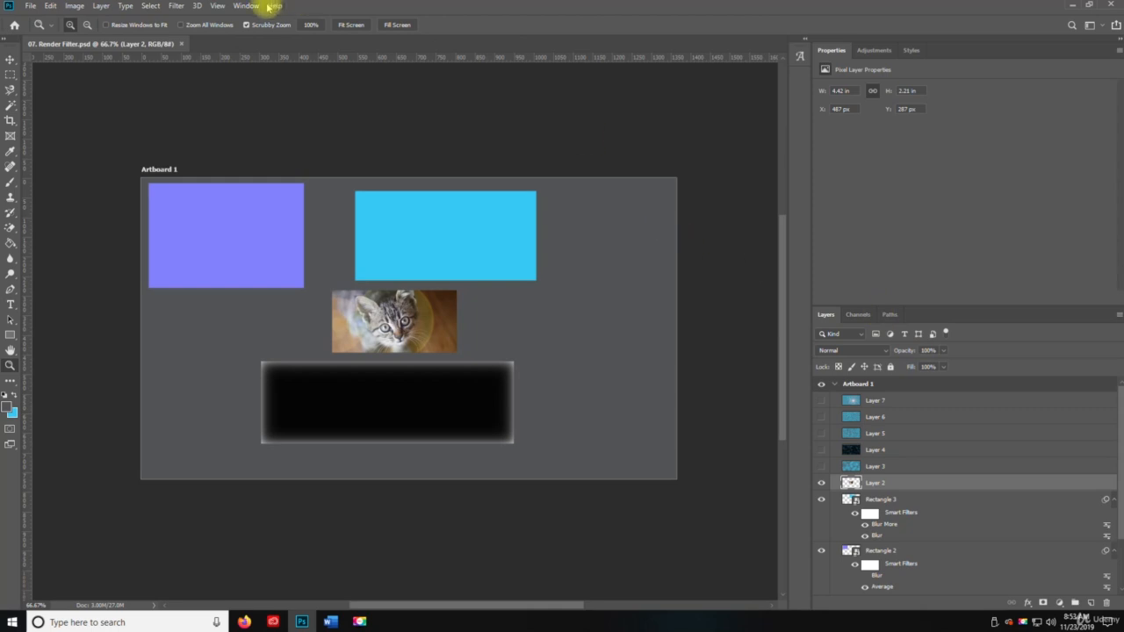
# Apply Lighting Effects to the kitten picture with the spot light centered near the picture's left side, and inspect the result up close
pyautogui.click(169, 6)
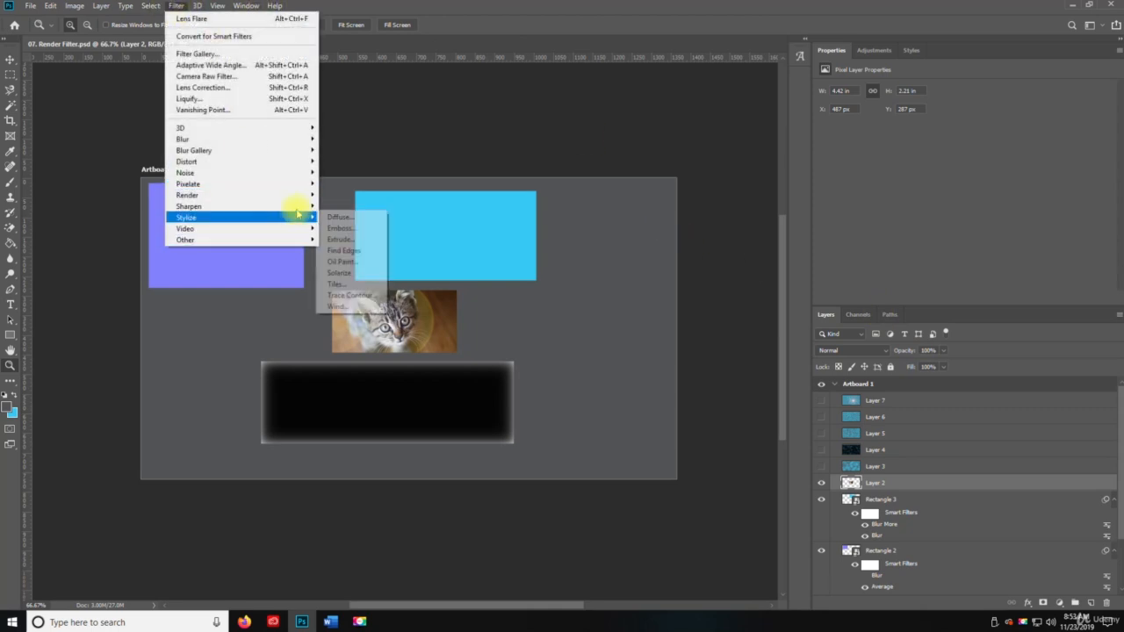
pyautogui.moveTo(300, 195)
pyautogui.click(360, 281)
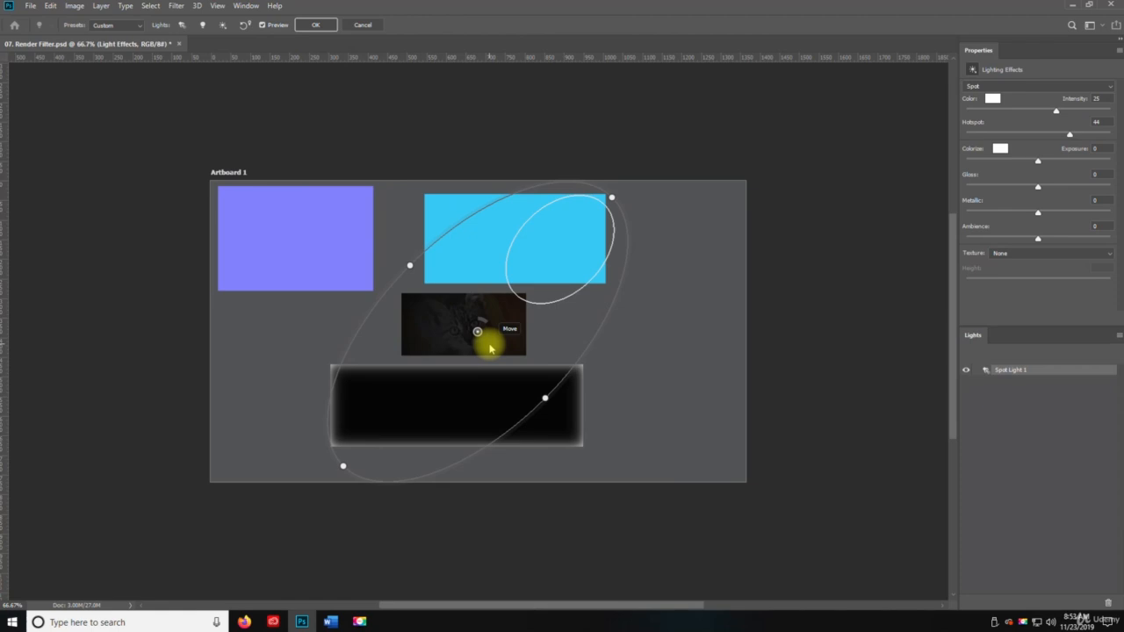
pyautogui.moveTo(481, 335); pyautogui.dragTo(429, 321)
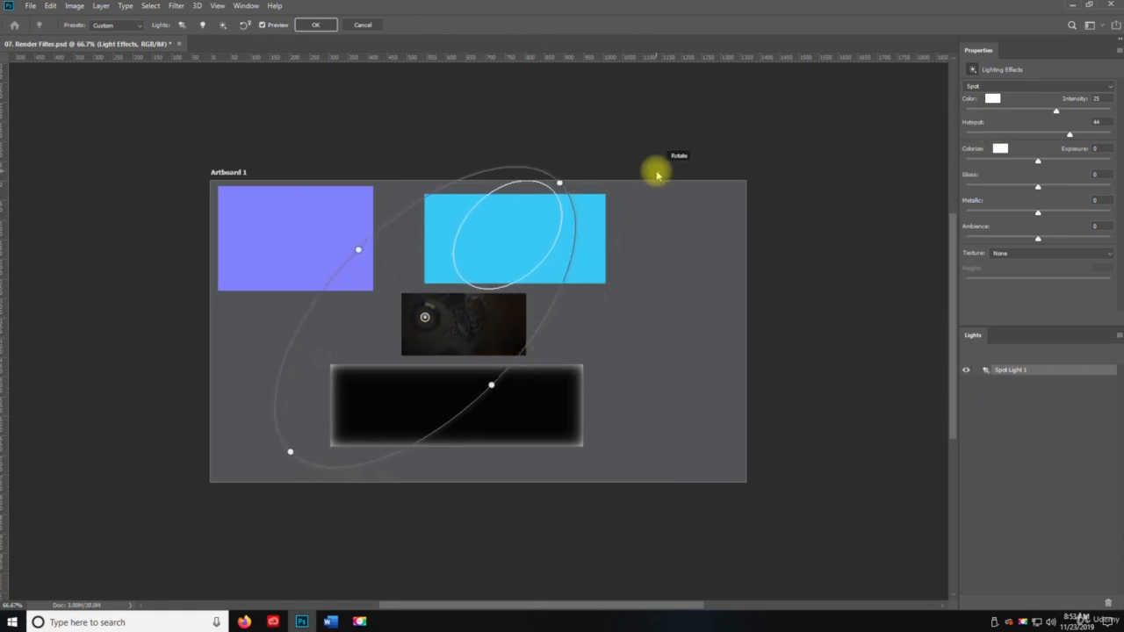
pyautogui.click(324, 25)
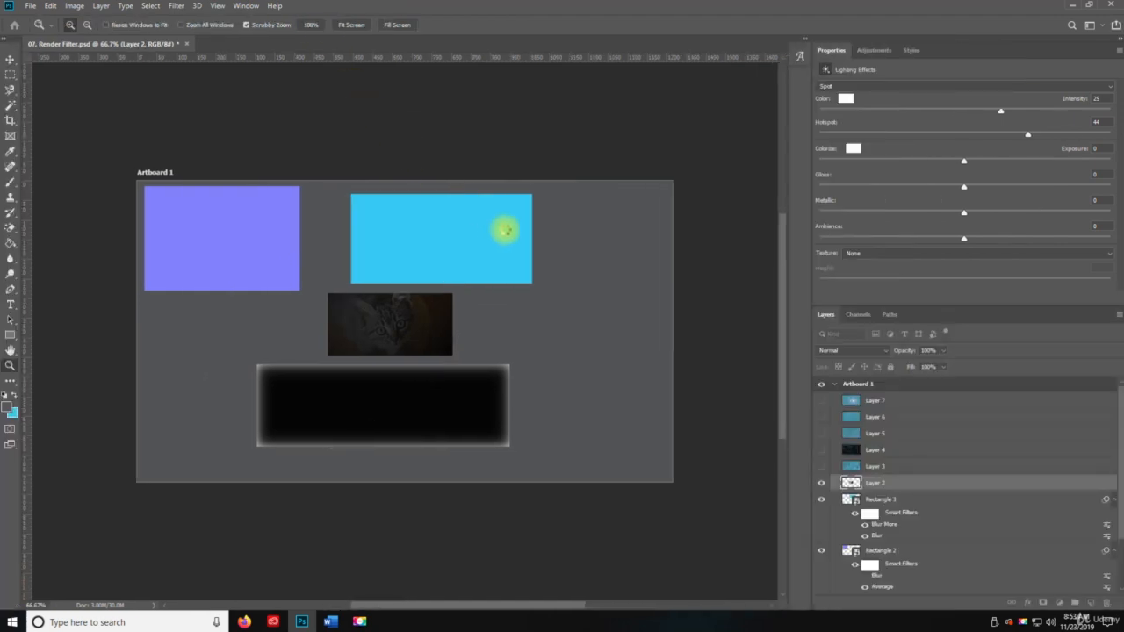
pyautogui.click(396, 326)
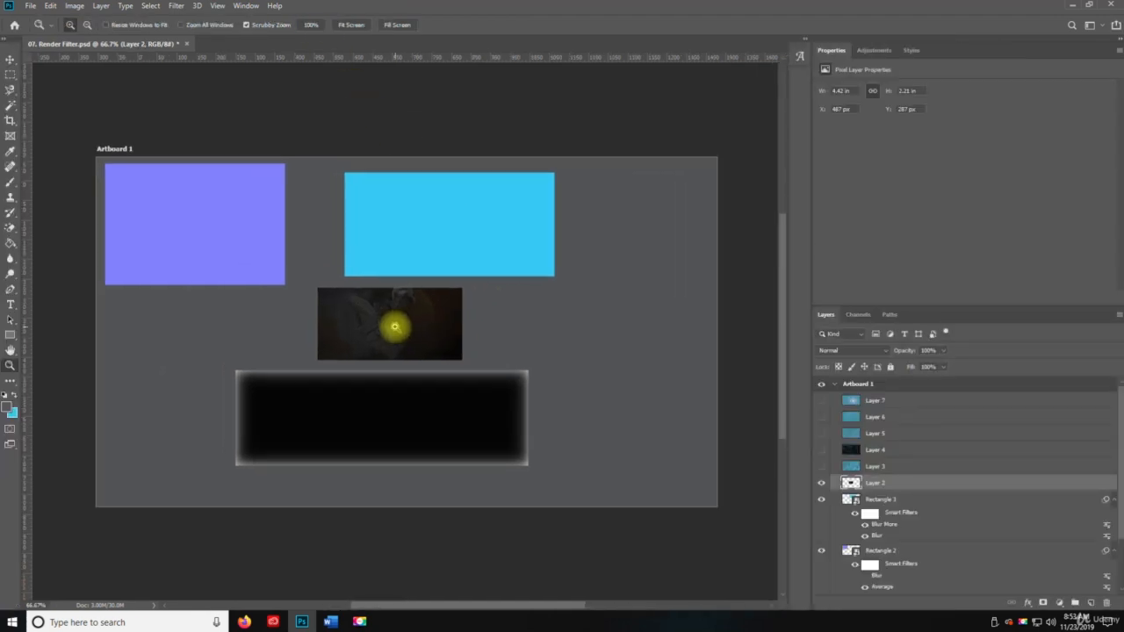
pyautogui.click(395, 343)
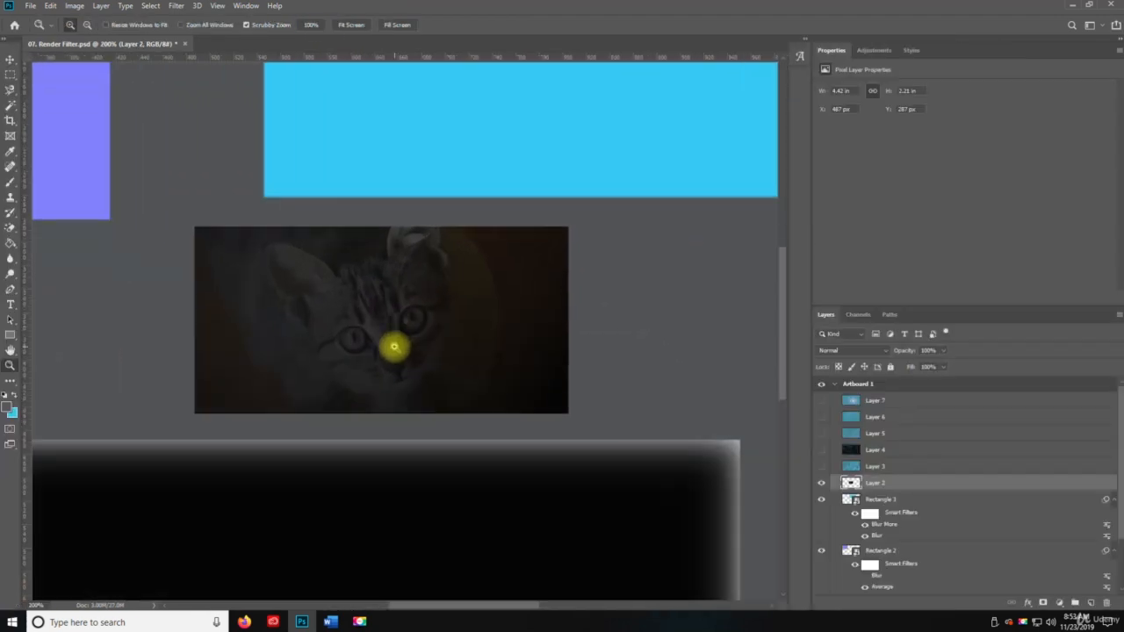